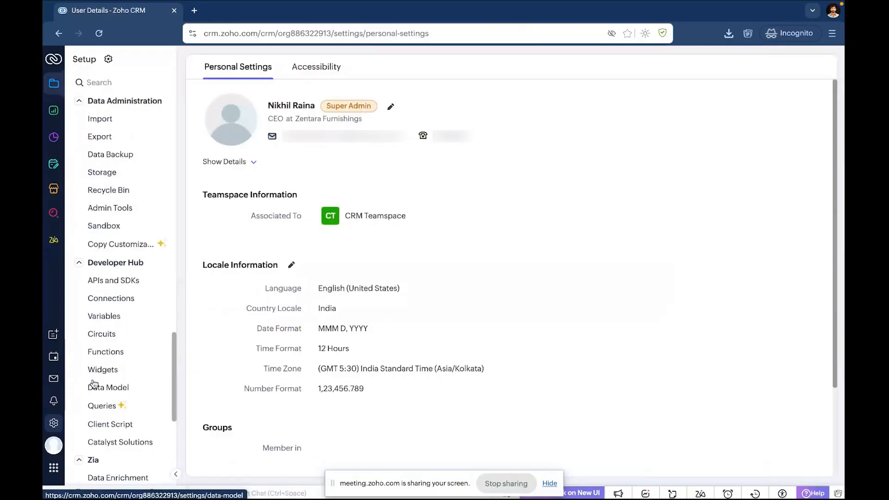
Open Zia's Smart Prompt settings to view the LLM vendors available for production, and hide the screen-sharing notice.
scroll(93, 383, down, 5)
click(114, 327)
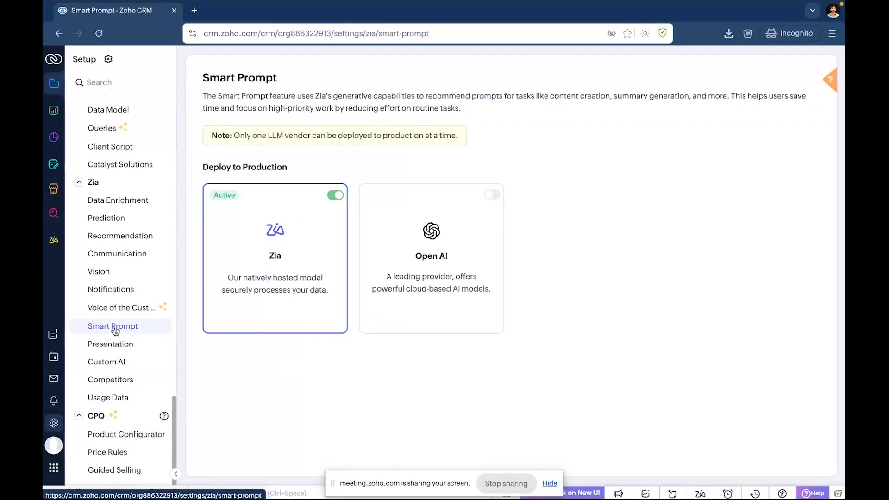
mouse_move(479, 243)
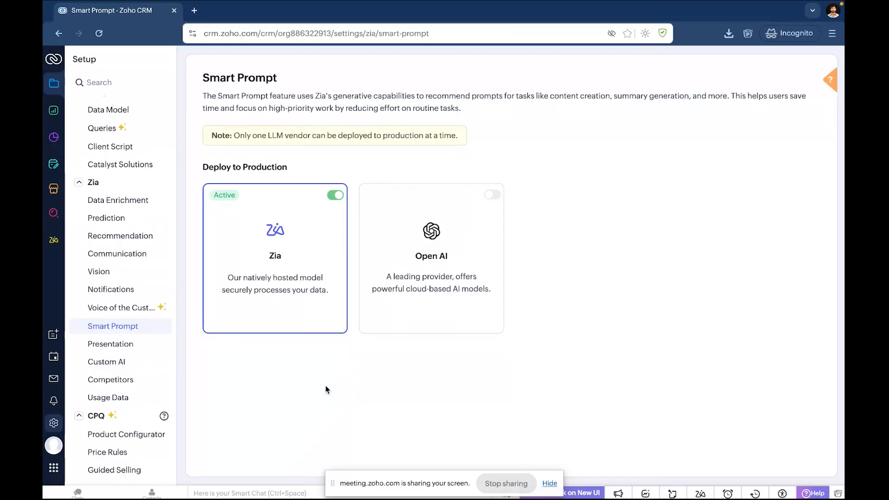
click(550, 484)
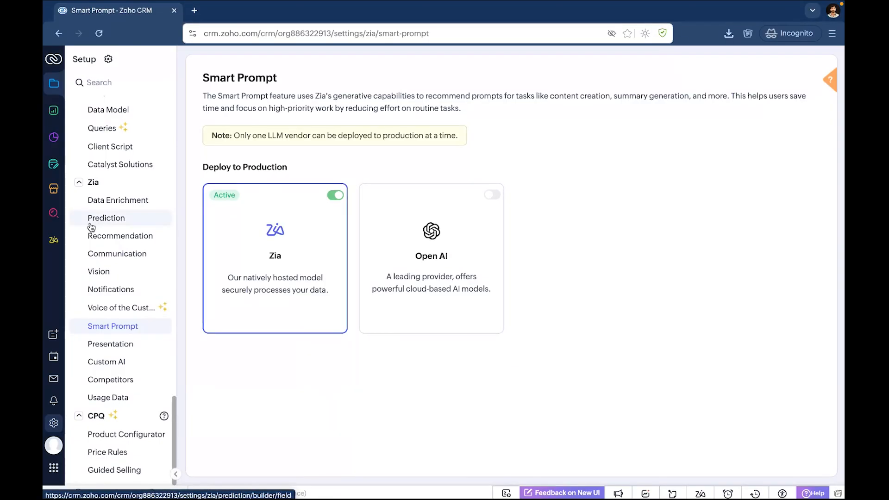
Open Ask Zia and view the actions it offers for summaries, workflows and reports.
click(54, 243)
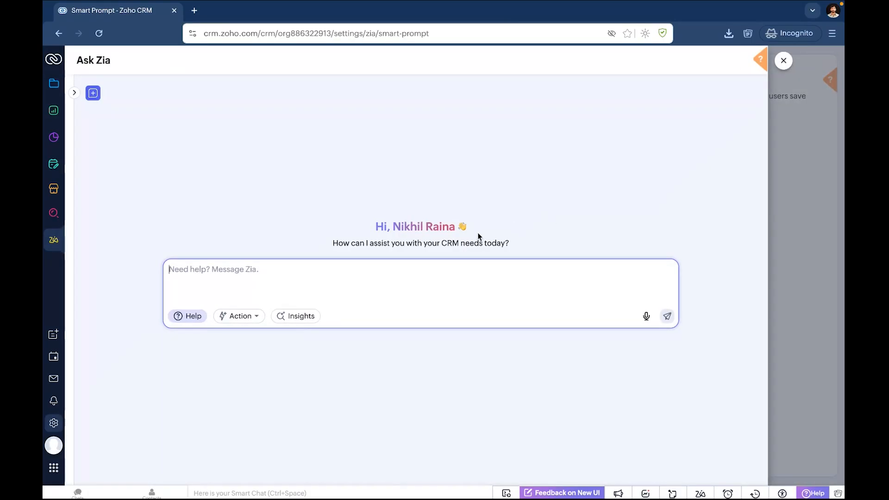
click(246, 318)
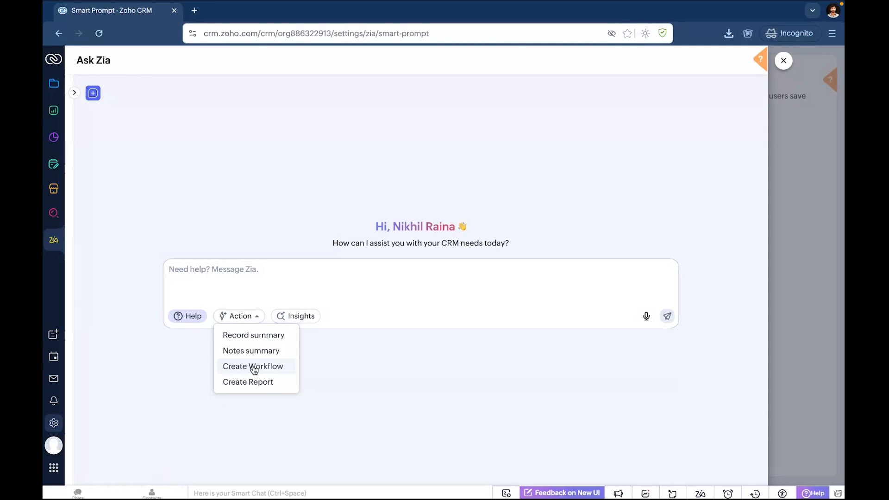
click(342, 367)
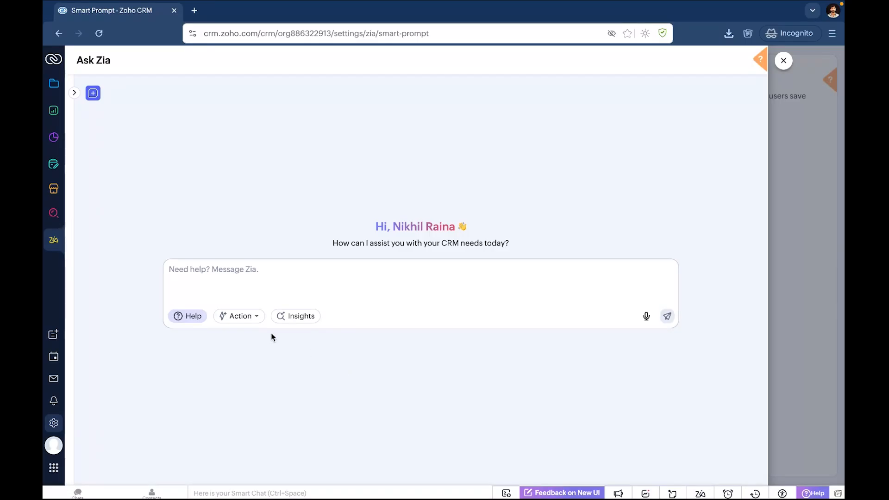
click(245, 319)
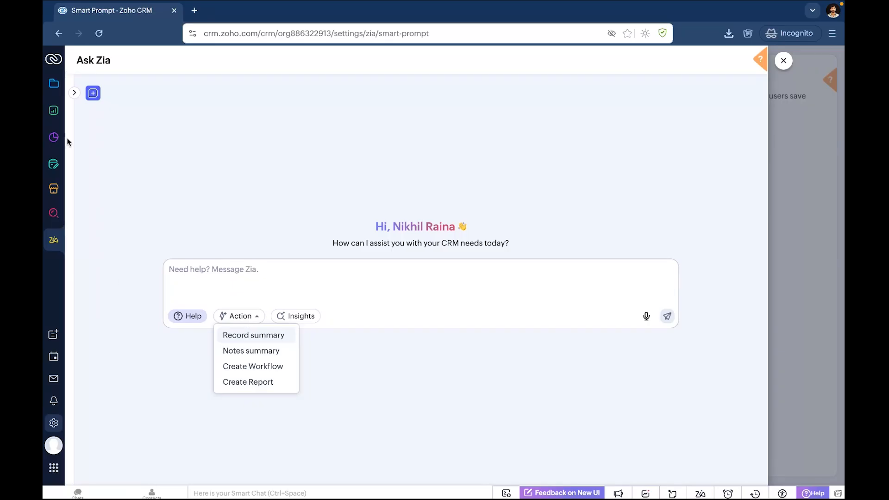
Create a new canvas list page of the Custom List type for the Deals module.
click(55, 84)
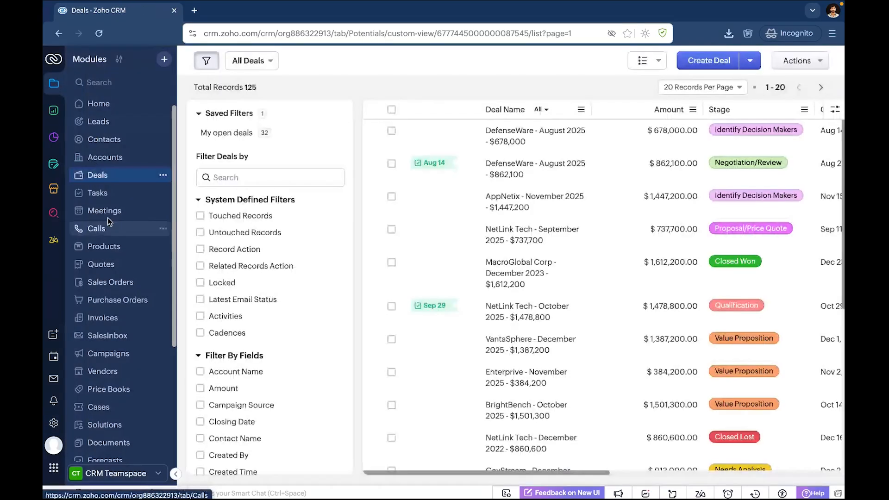
scroll(482, 278, down, 3)
scroll(538, 281, up, 3)
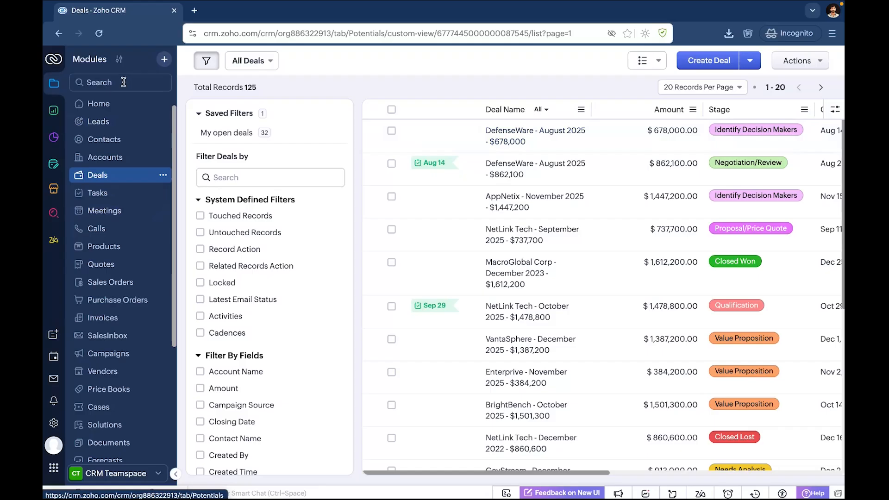
click(163, 175)
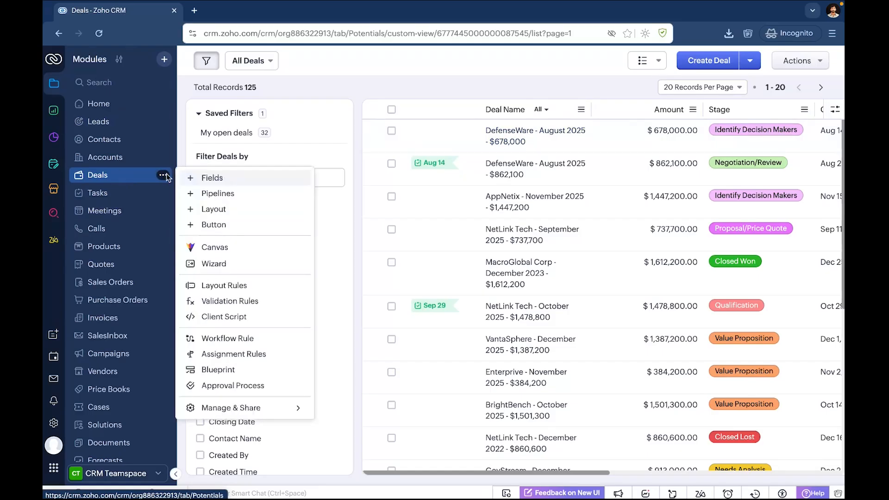
click(216, 248)
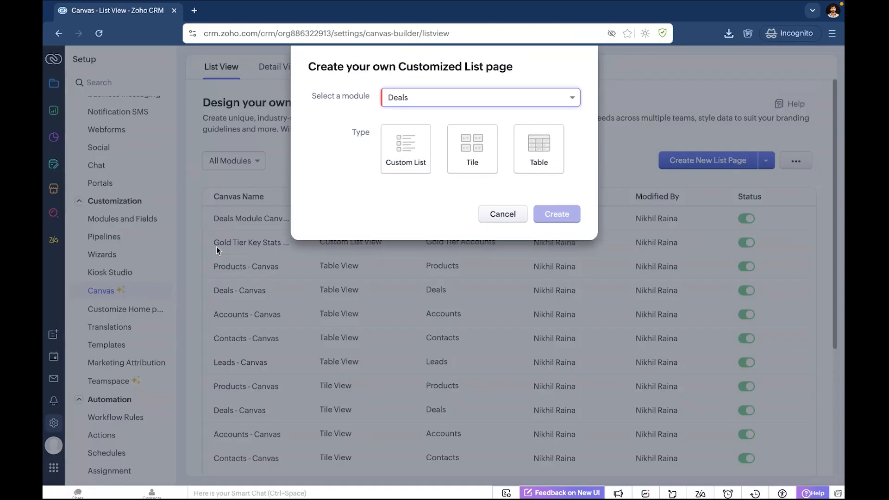
click(412, 153)
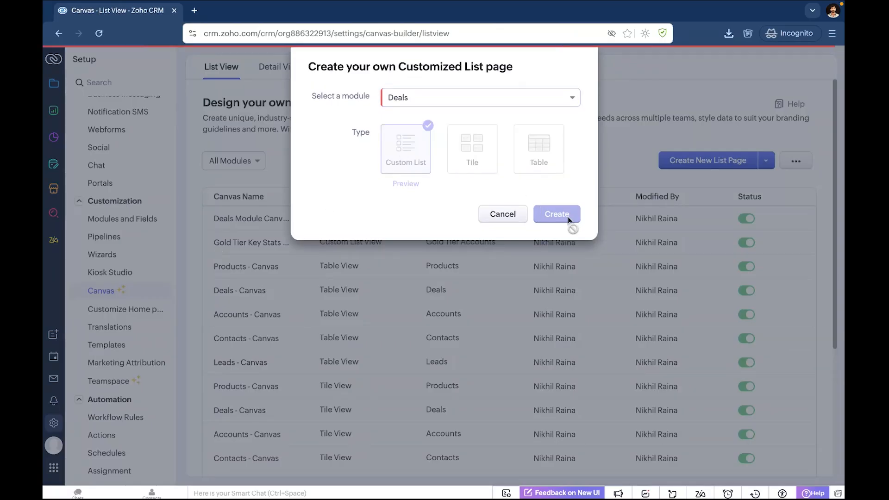
click(557, 214)
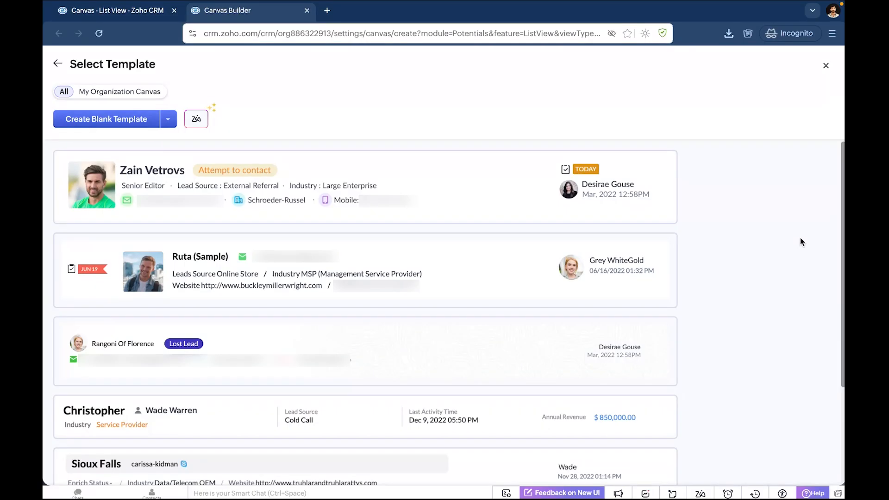
Use Zia's image-to-canvas option to import Automobiles 1.png from the Webinar folder on the Desktop as the design.
click(208, 120)
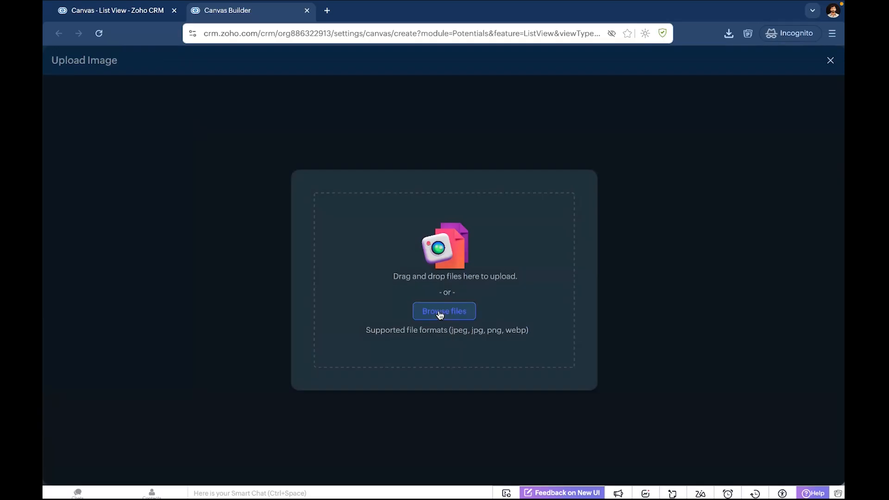
click(441, 315)
click(257, 183)
click(324, 170)
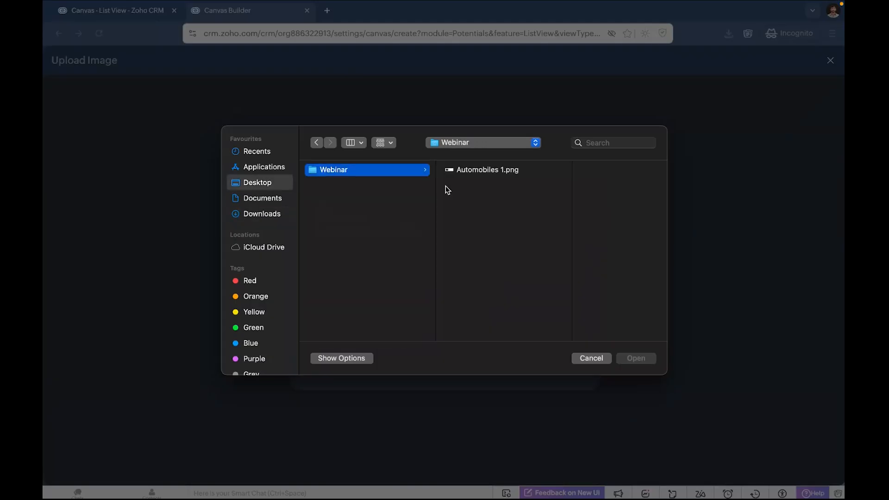
click(454, 169)
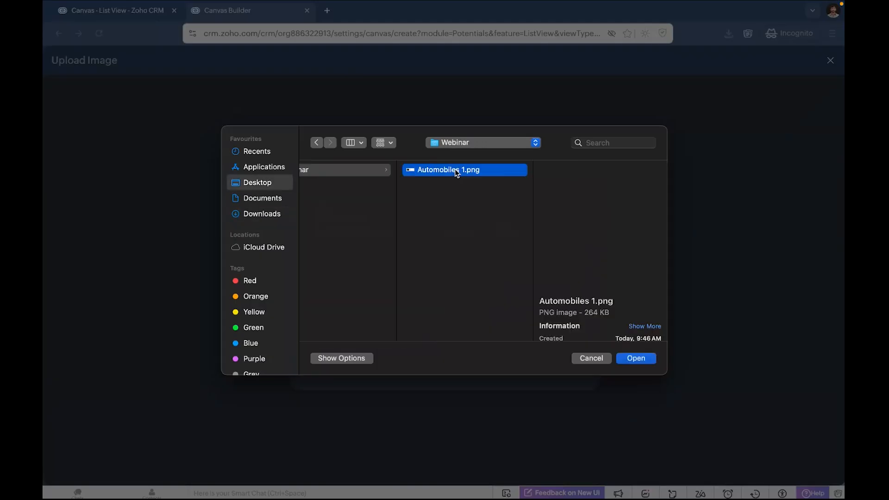
click(637, 360)
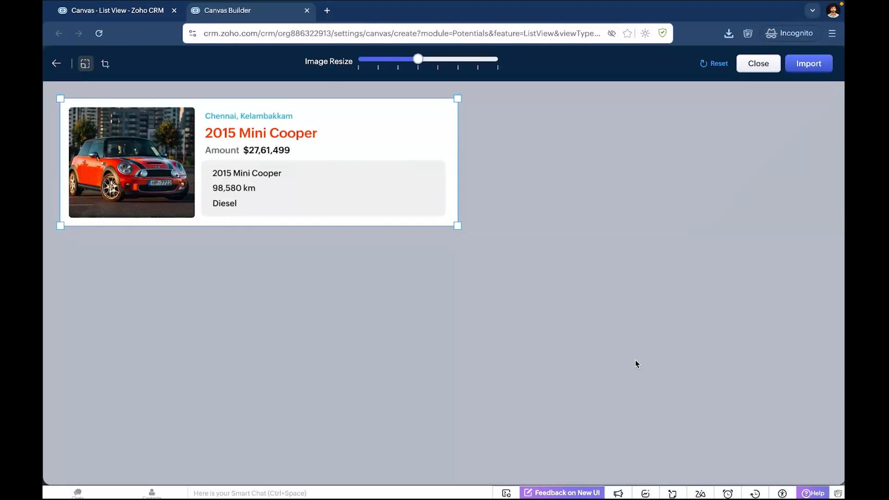
click(805, 65)
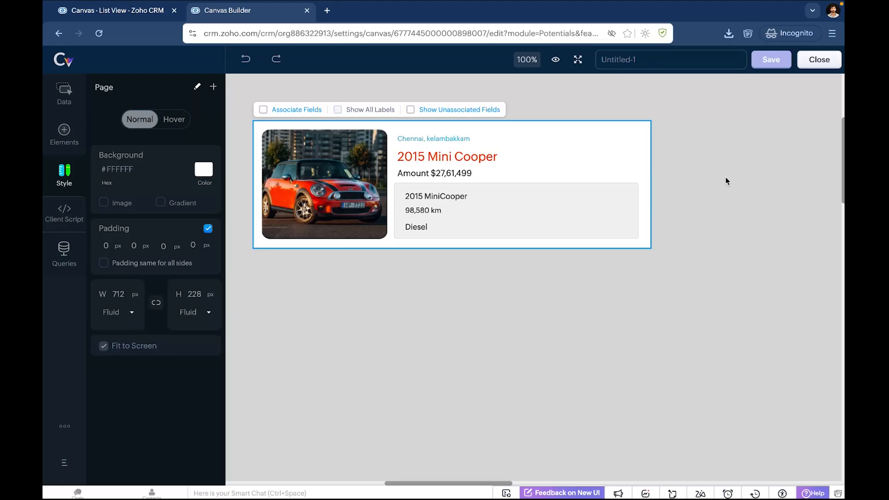
Associate CRM fields with the imported design and move the overlapping N/A field to the right of the amount value.
click(263, 110)
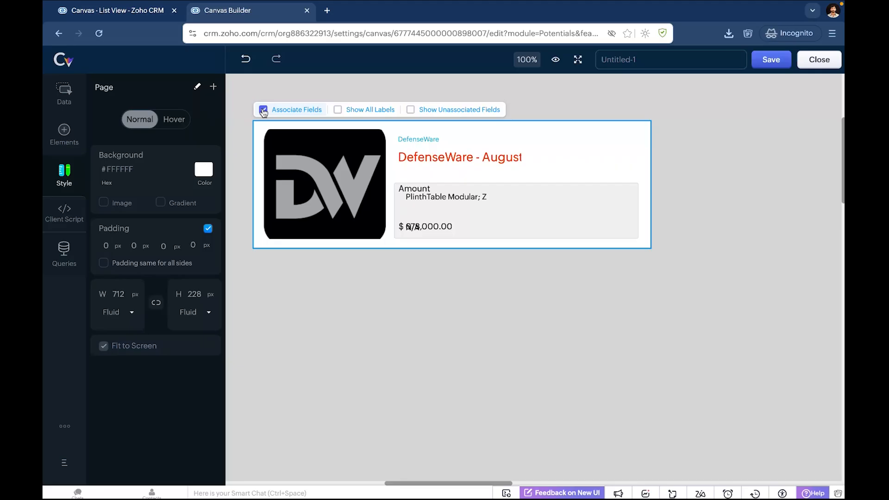
click(403, 188)
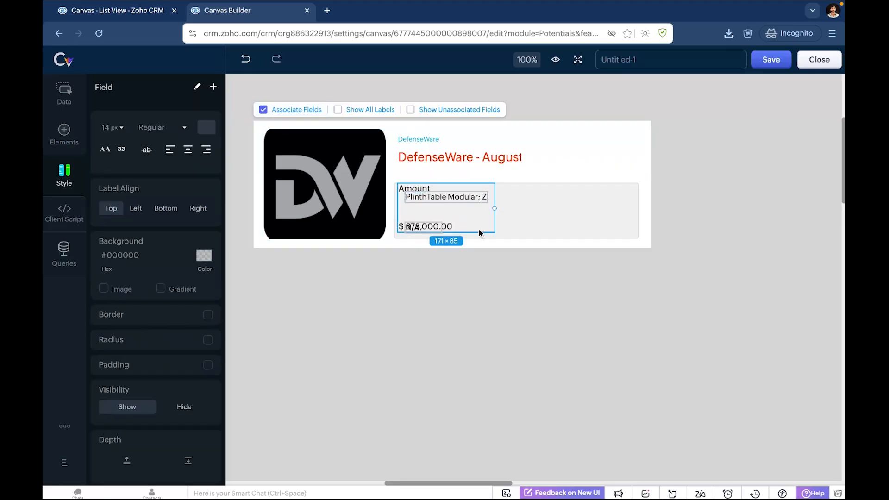
drag(430, 225, 484, 225)
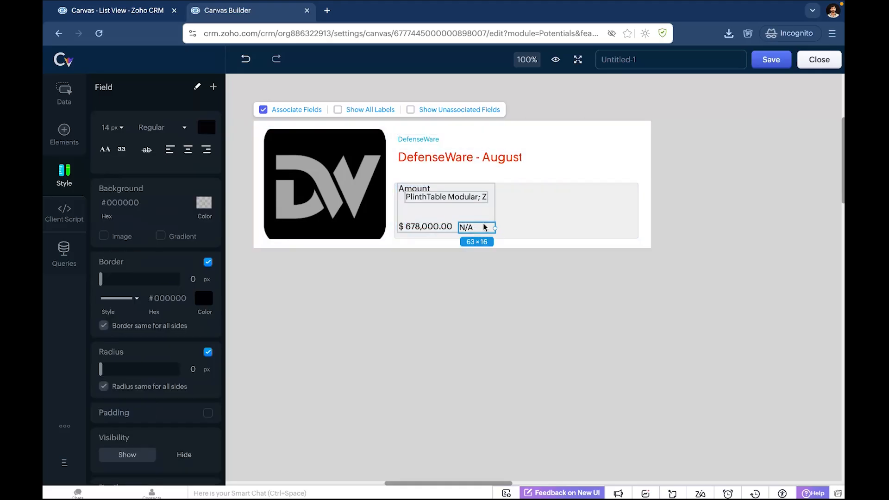
click(447, 266)
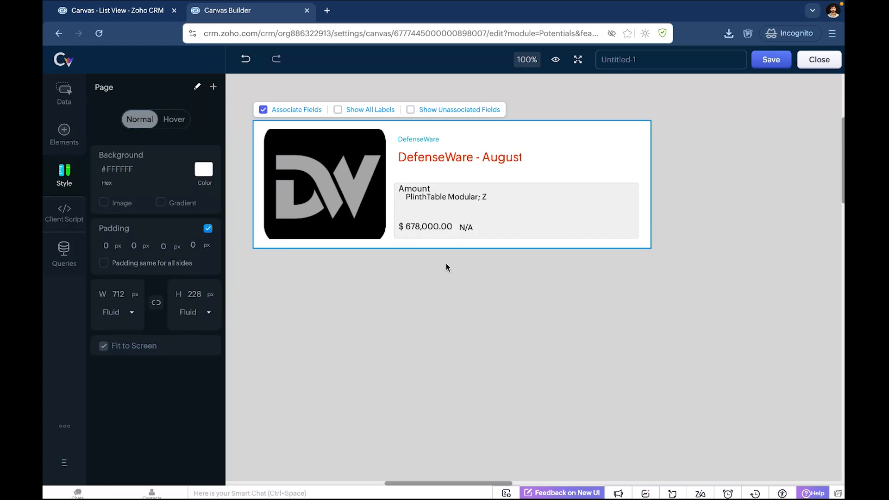
Shrink the logo image to about 187 × 147 px and shift the red deal name slightly left.
click(318, 196)
drag(306, 192, 287, 176)
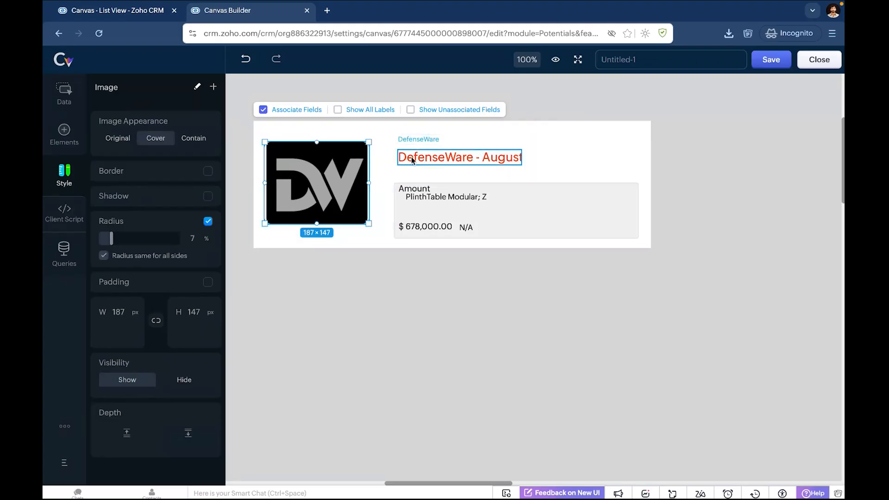
click(397, 156)
drag(425, 157, 411, 156)
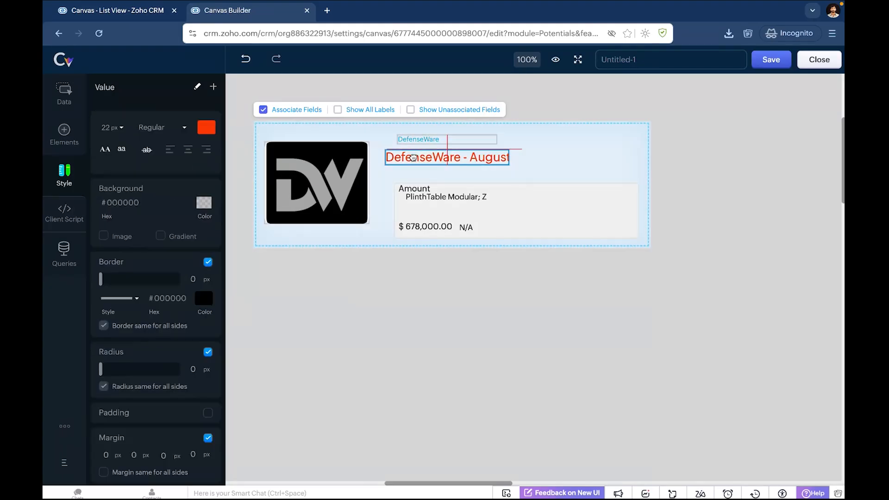
click(481, 308)
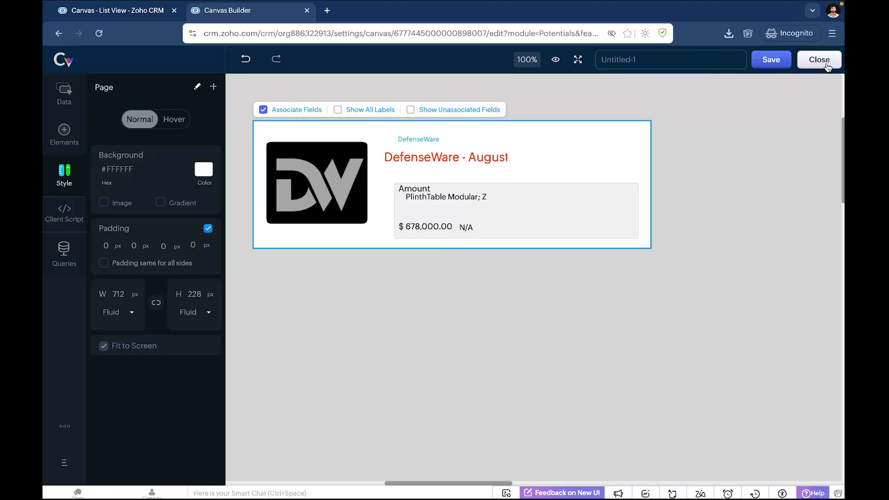
Go back to the Deals module in the CRM tab, view the DefenseWare August 2025 $678,000 deal, and return to the list.
click(151, 9)
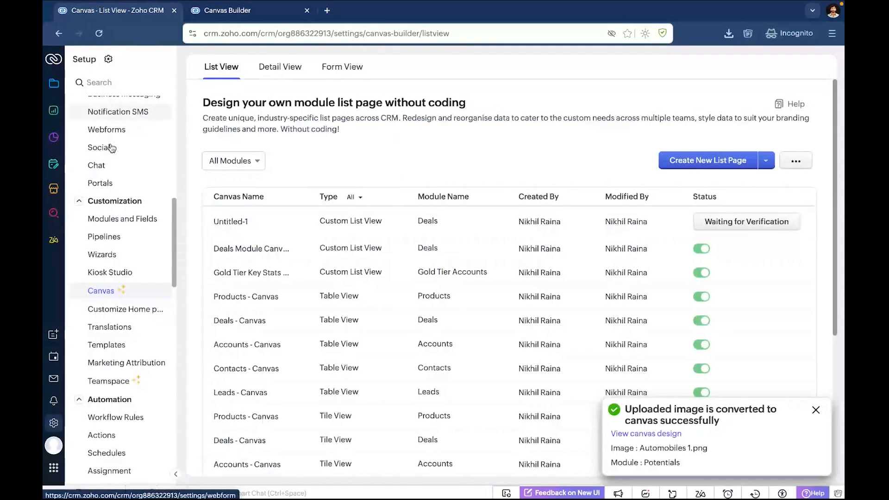
click(56, 88)
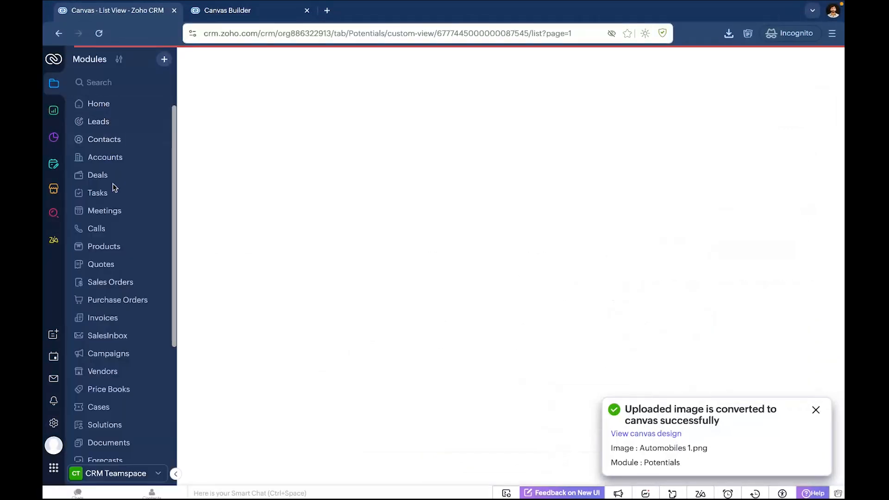
click(108, 176)
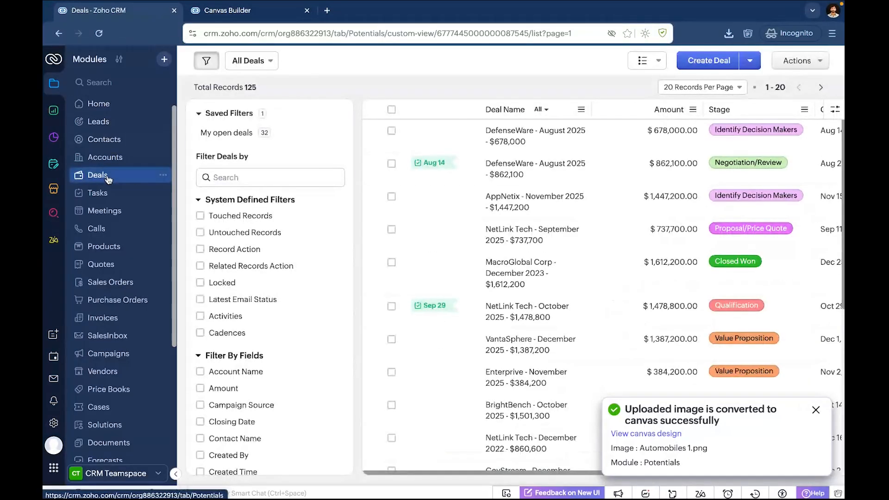
click(555, 134)
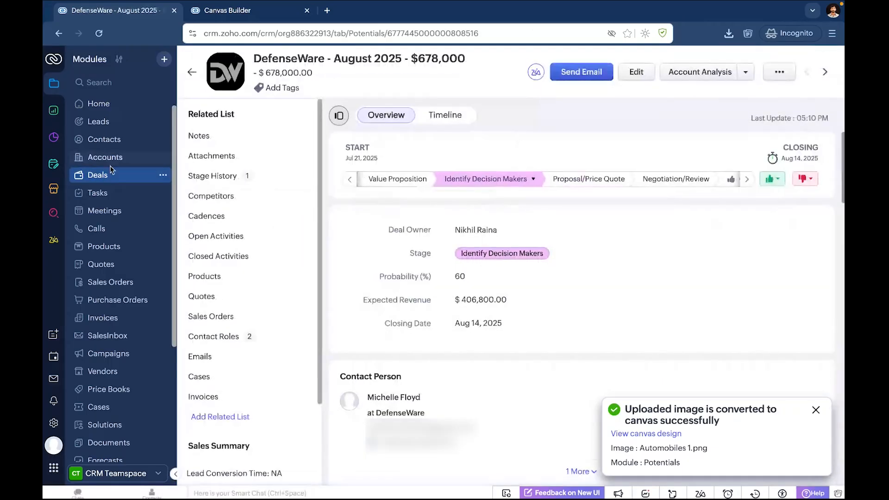
click(98, 179)
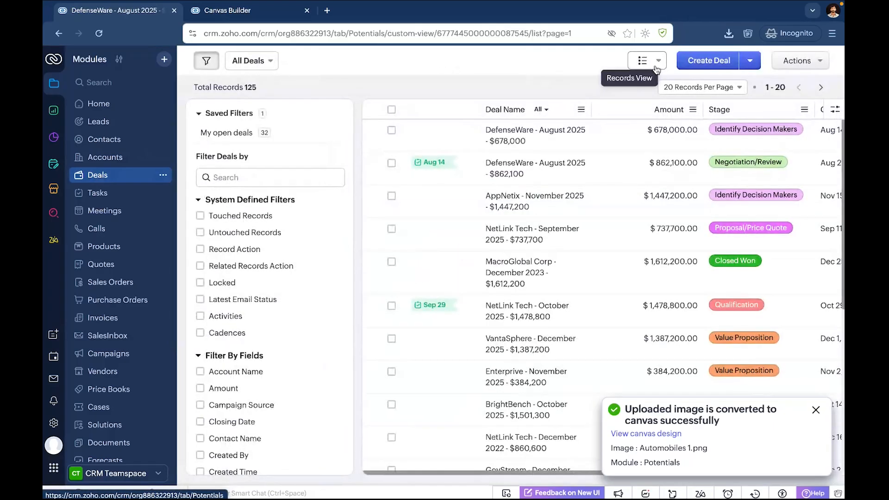
Display the deals in the Custom List View canvas, dismiss the conversion notification and look through the styled records.
click(657, 61)
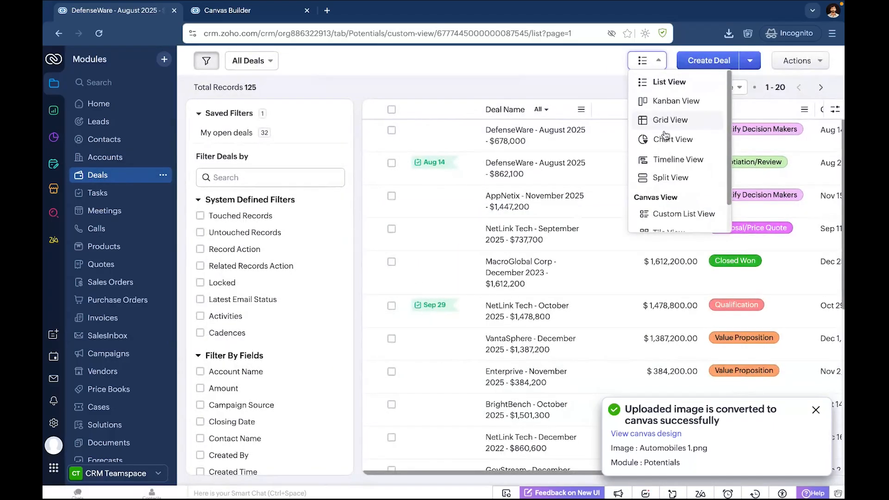
click(679, 213)
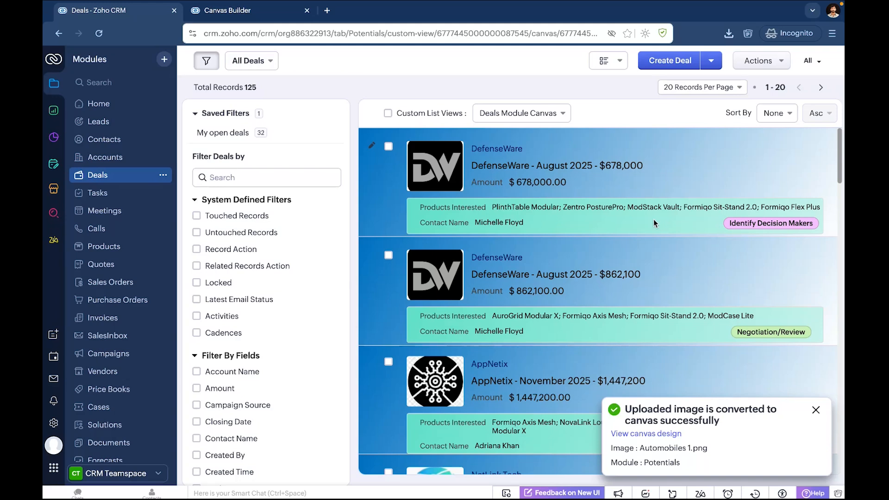
click(816, 411)
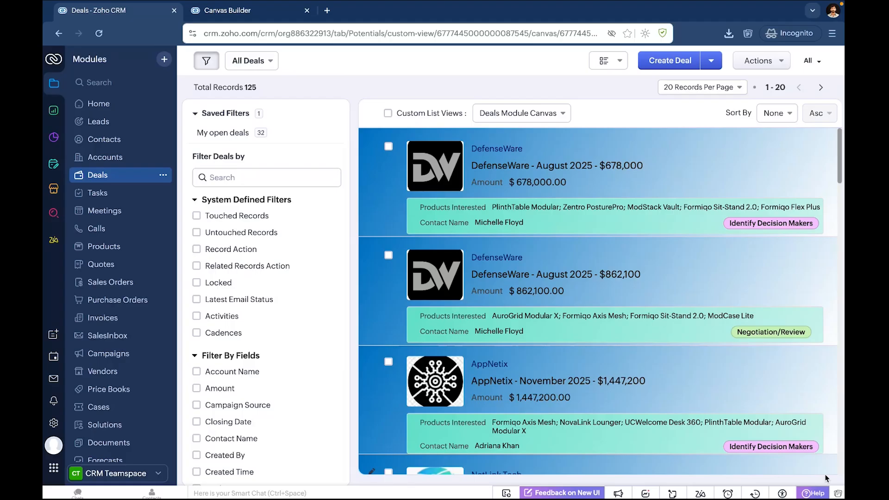
scroll(743, 410, down, 2)
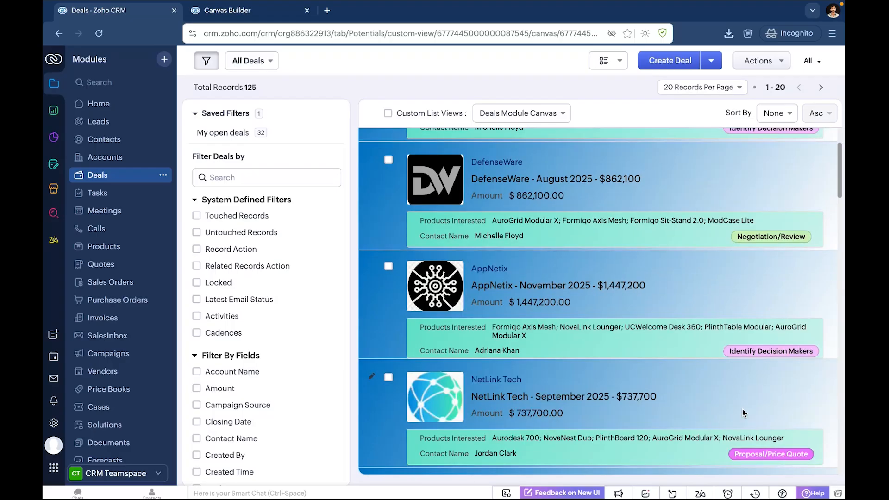
scroll(743, 409, down, 6)
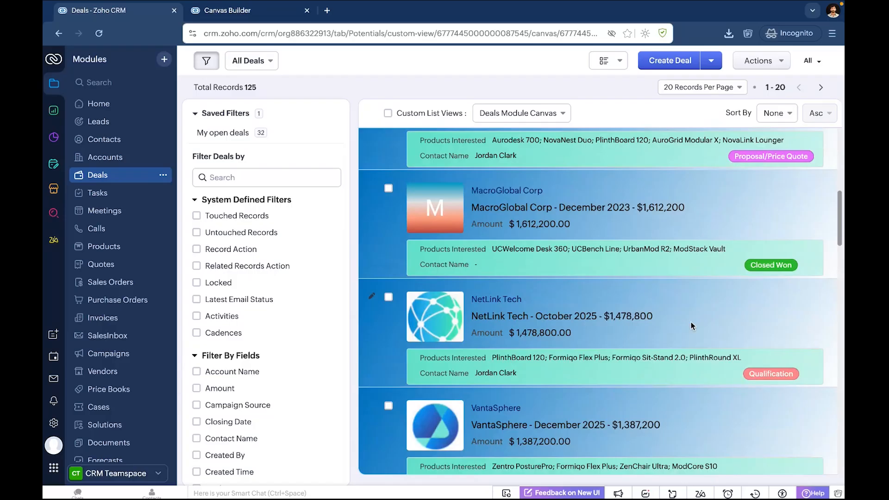
Open the NetLink Tech - October 2025 deal and try Zia's smart prompts for its Account Name.
click(691, 323)
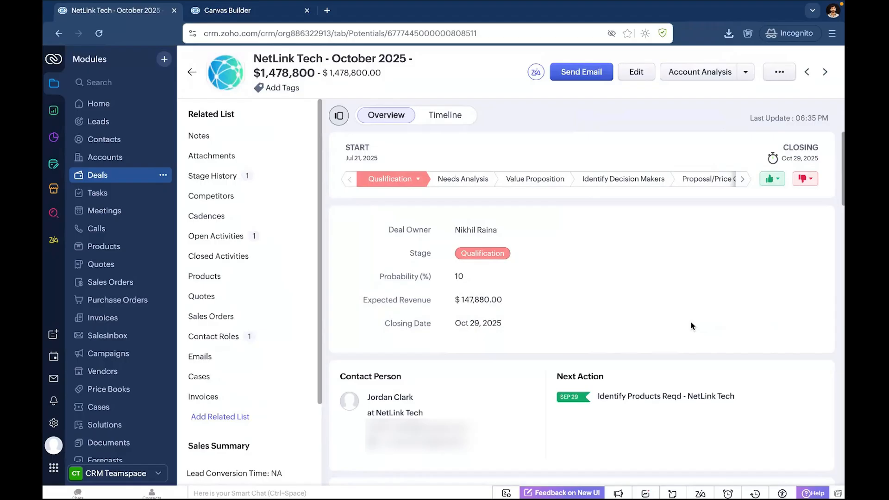
scroll(691, 322, down, 5)
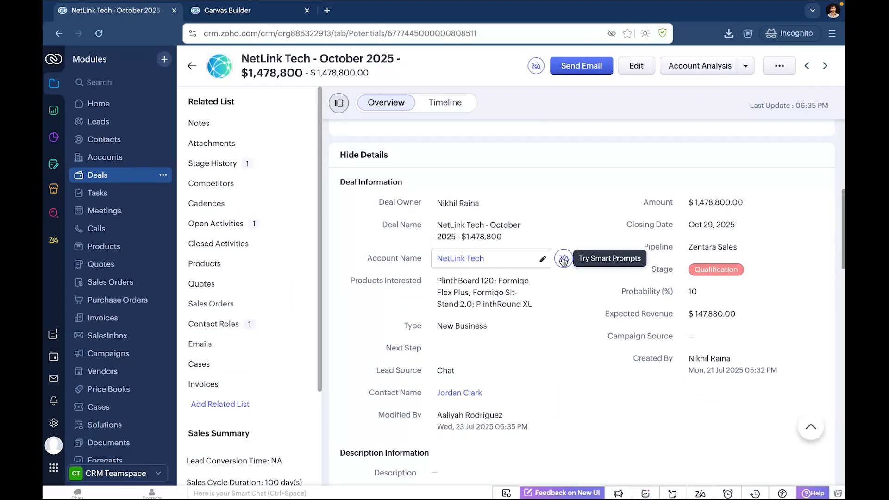
click(564, 261)
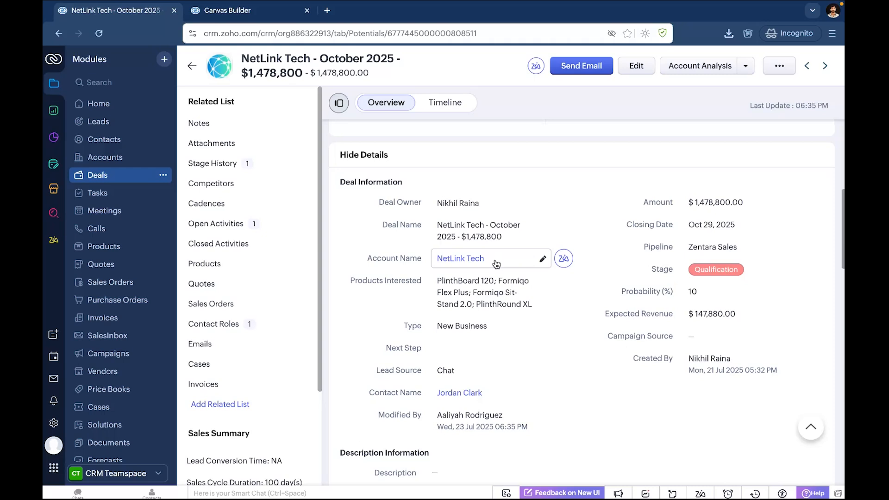
Change the deal's Account Name to Google and save it.
click(542, 261)
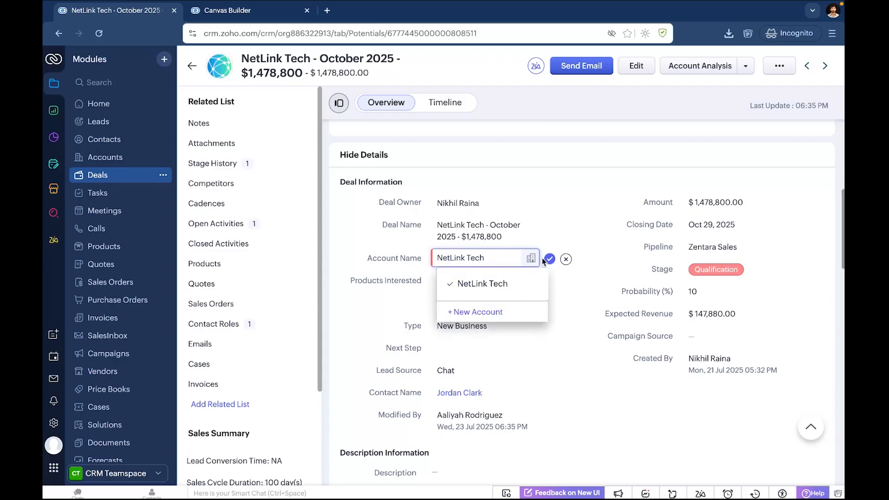
key(BackSpace)
key(BackSpace)
key(BackSpace)
key(BackSpace)
key(BackSpace)
key(BackSpace)
key(BackSpace)
key(BackSpace)
key(BackSpace)
key(BackSpace)
key(BackSpace)
key(BackSpace)
text(goo)
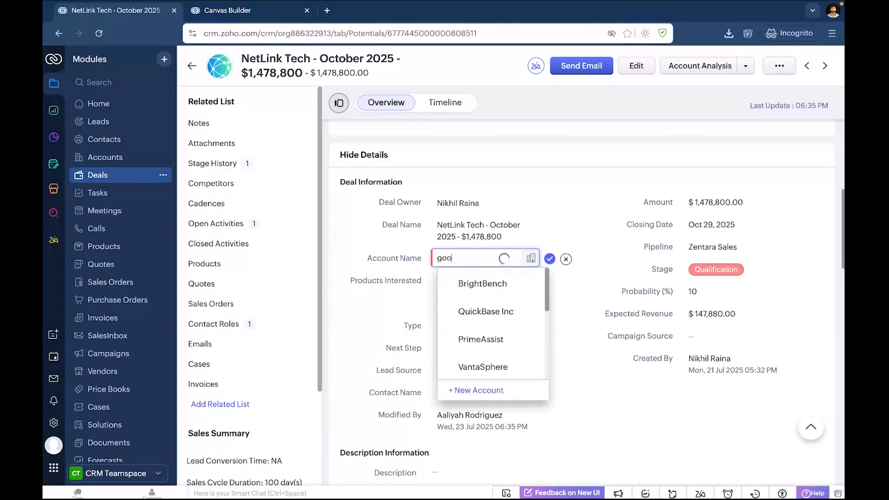
text(gl)
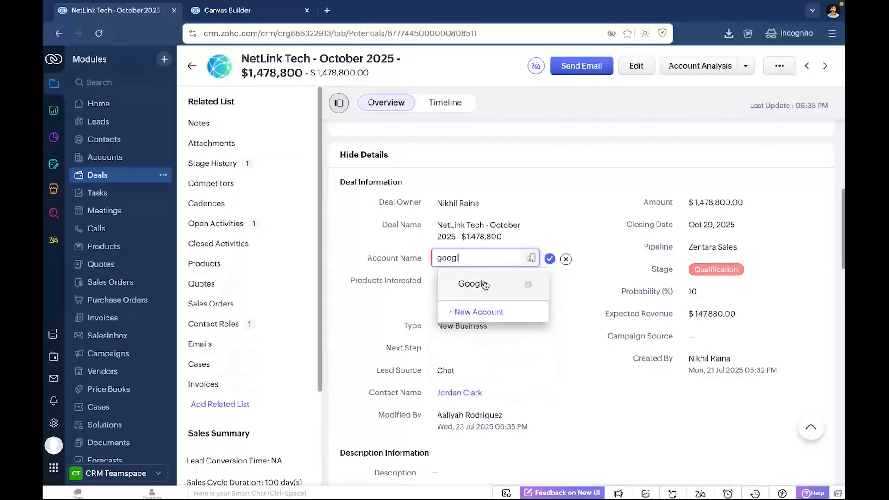
click(484, 284)
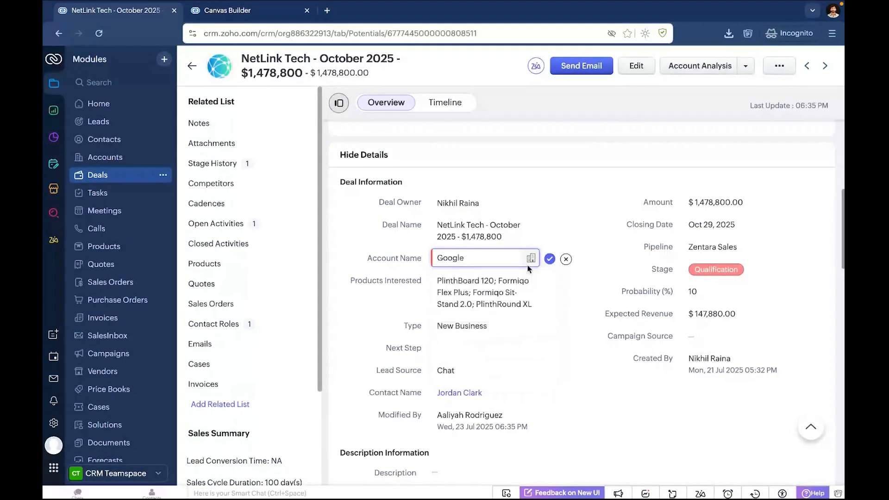
click(550, 259)
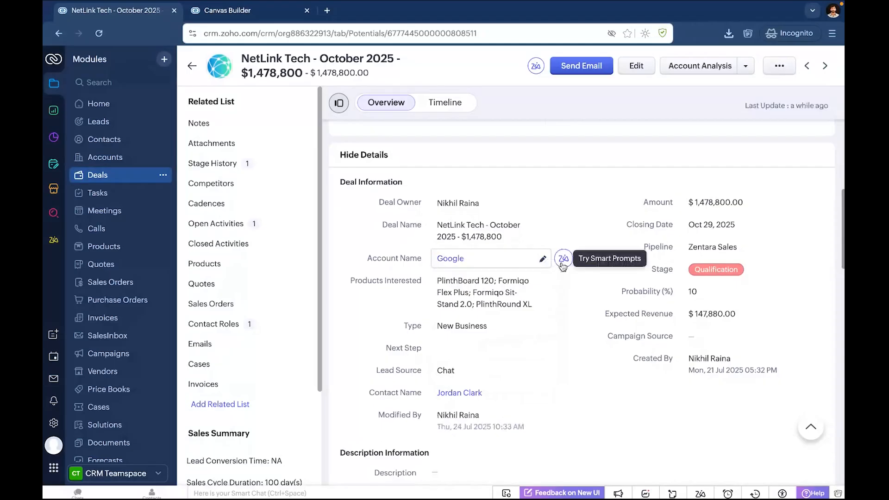
Ask Zia's smart prompt on the Account Name "where is this company headquarted", read through the answer and close the prompt.
click(563, 260)
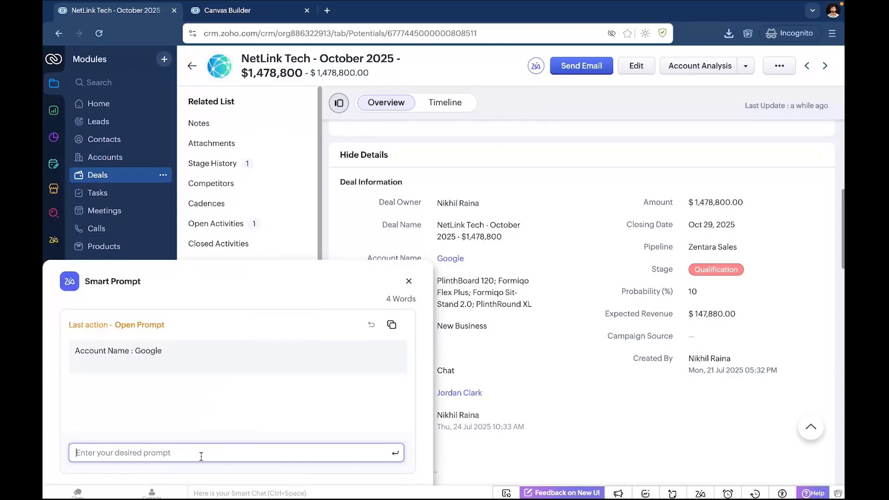
text(whee)
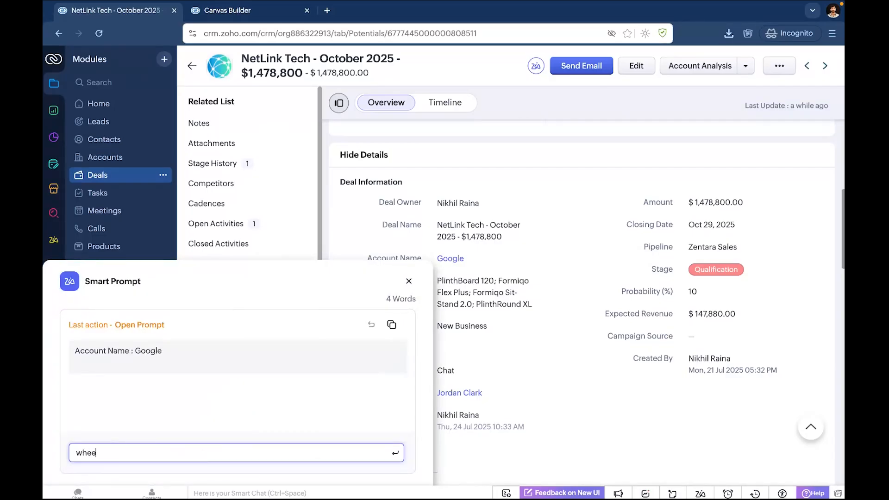
key(BackSpace)
text(re is this company headq)
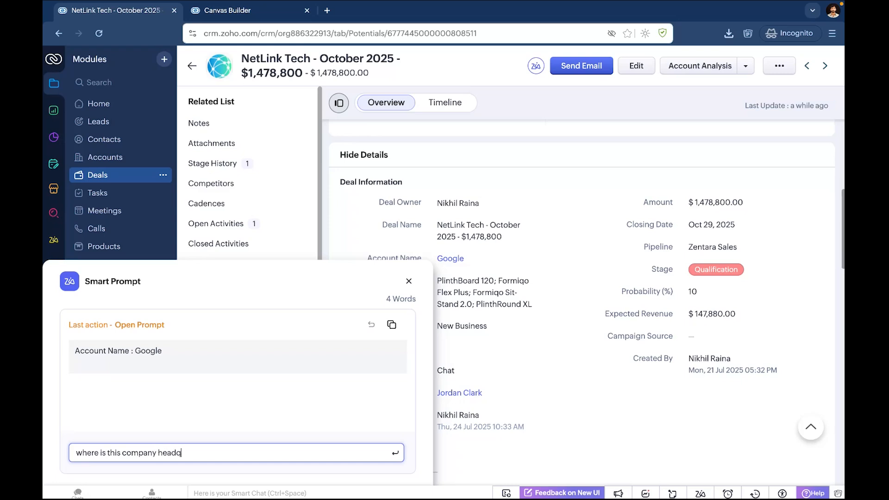
text(uarted)
key(Return)
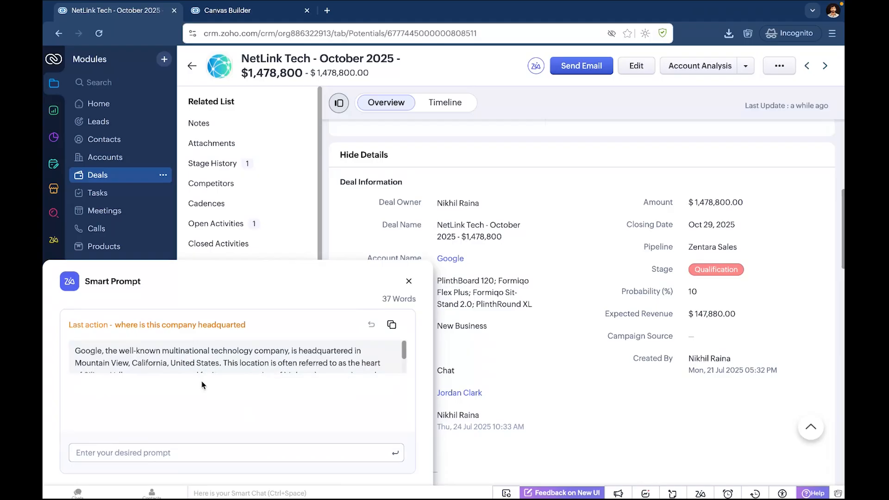
scroll(180, 363, down, 1)
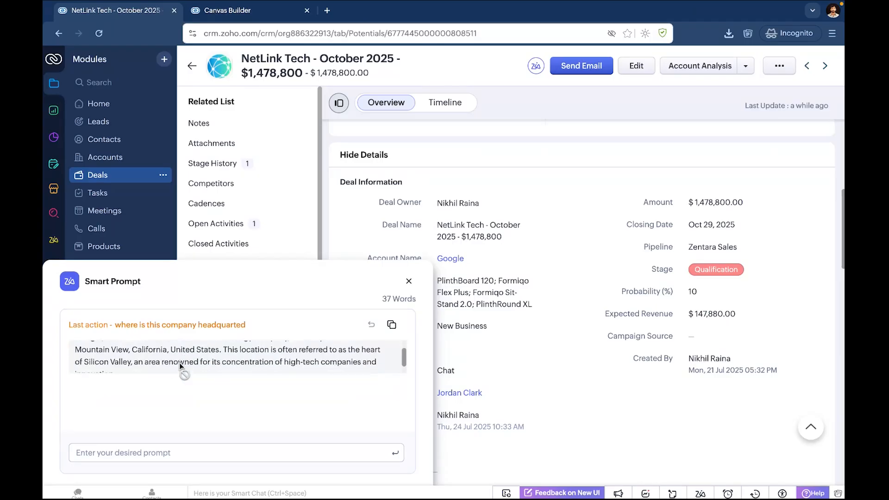
scroll(179, 363, up, 1)
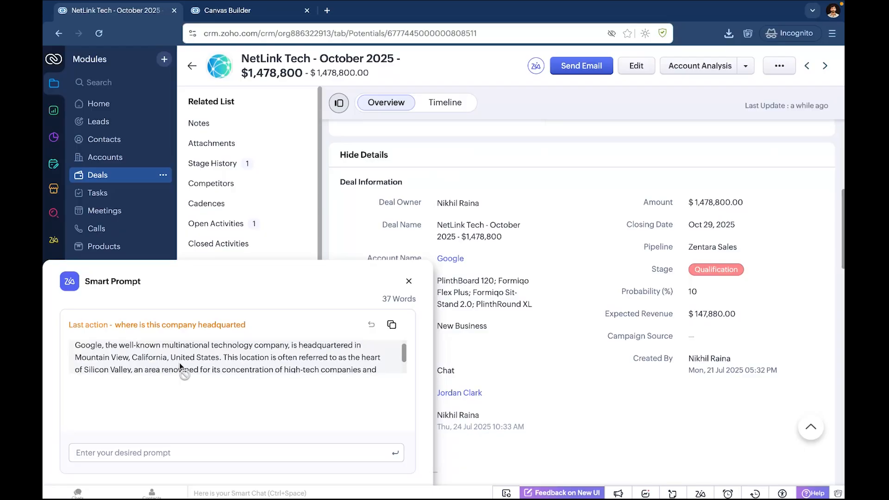
scroll(179, 362, up, 1)
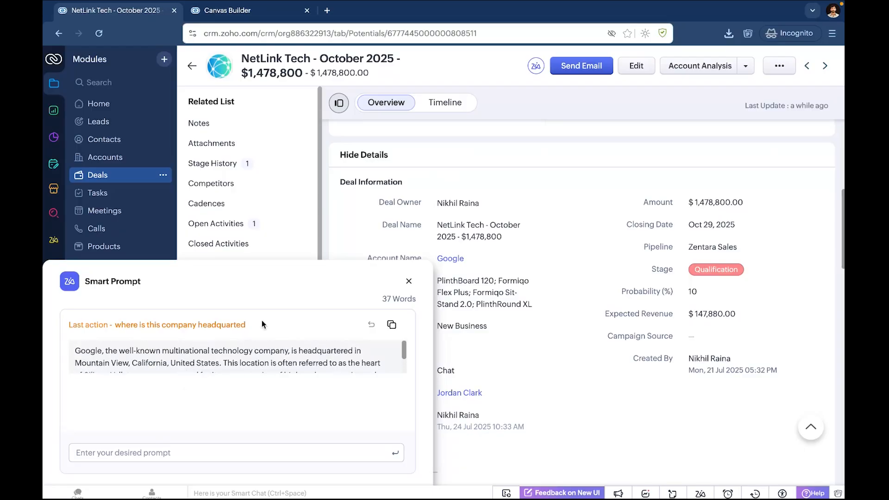
click(407, 282)
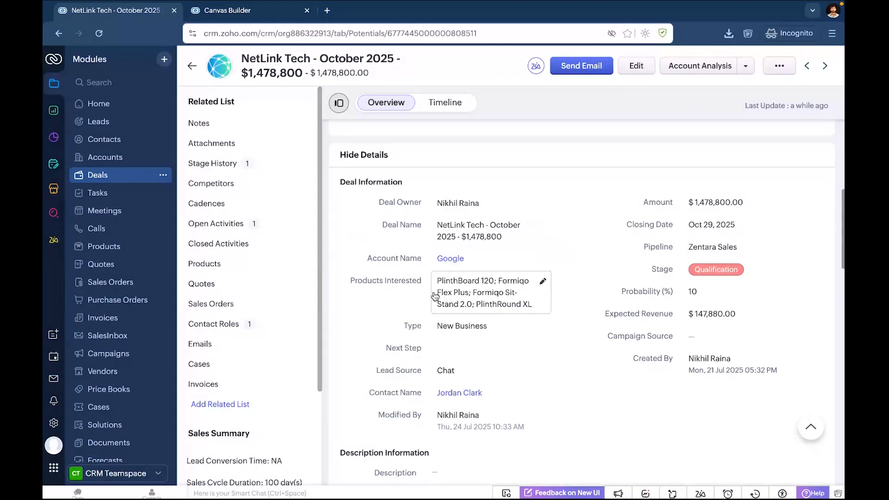
Start creating a custom button for the Deals module and name it Account Analysis.
scroll(435, 296, up, 1)
scroll(488, 280, up, 4)
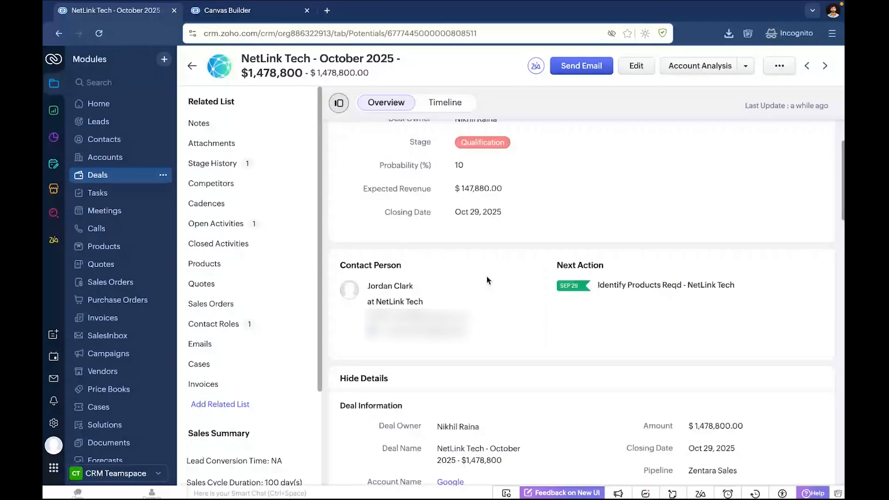
click(744, 66)
click(718, 111)
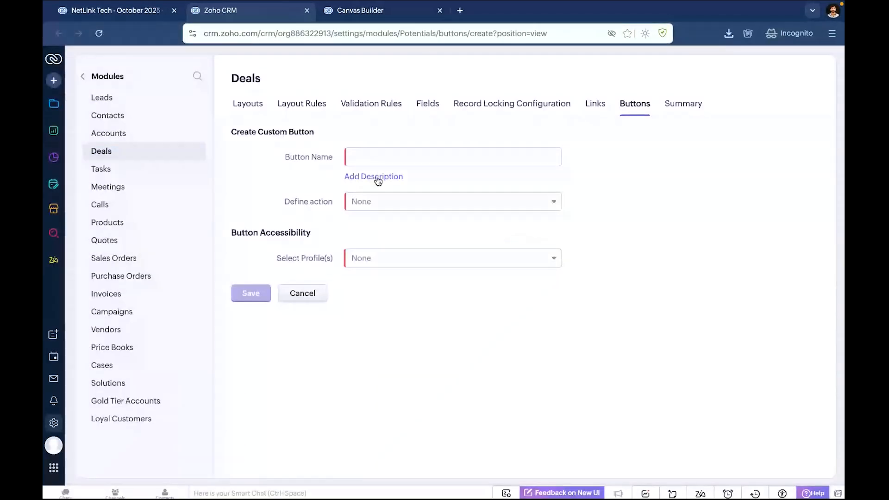
click(372, 154)
text(Account Analysis)
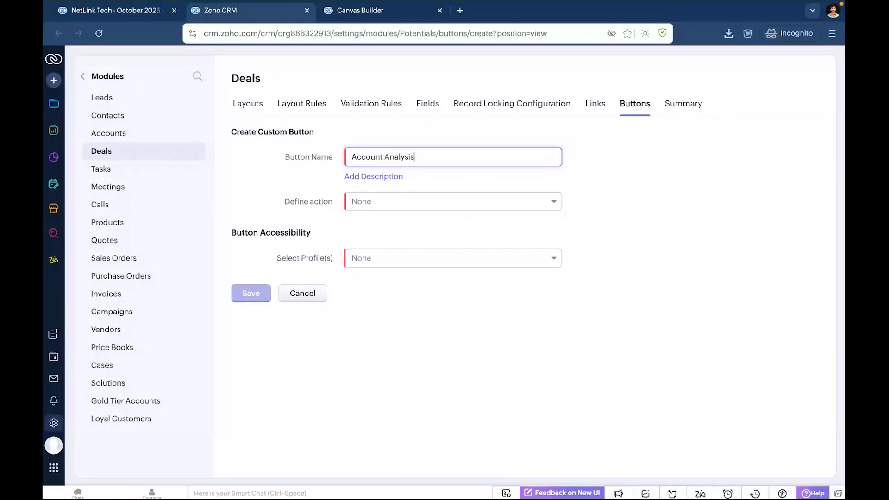
Define the new button's action as Execute Prompt, placed In Record at the Details position, and discard the unsaved button.
click(408, 204)
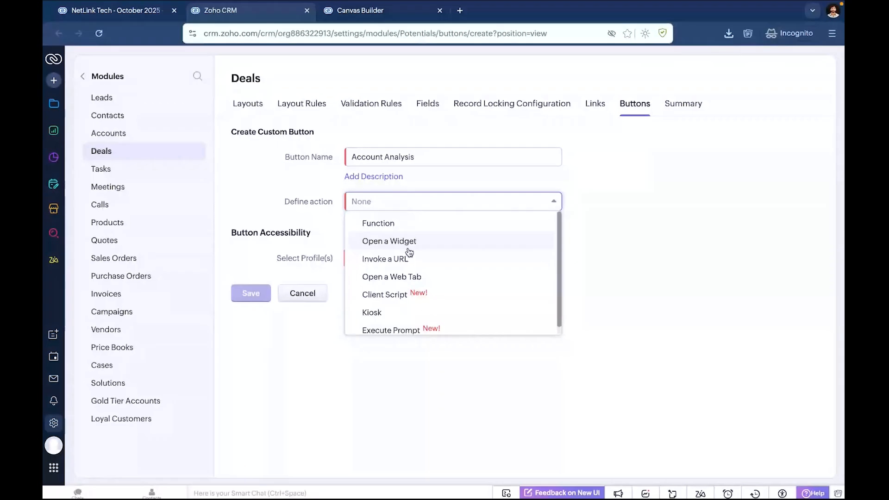
click(406, 329)
click(372, 237)
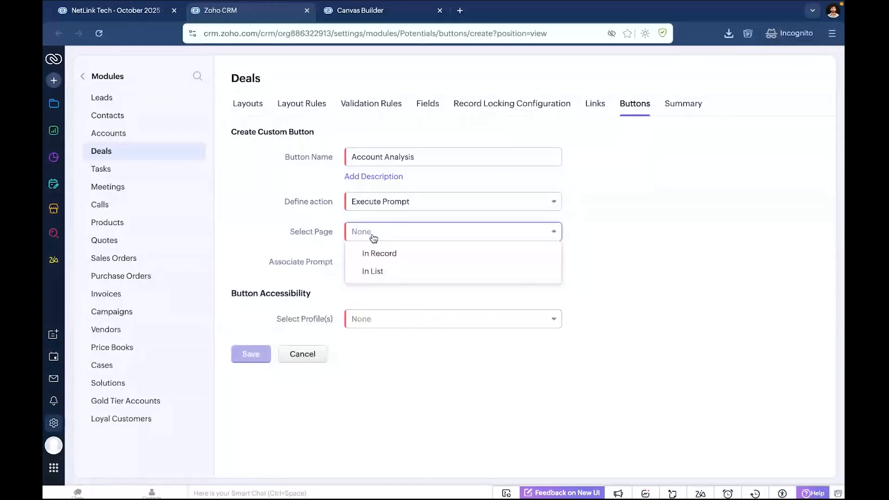
click(378, 254)
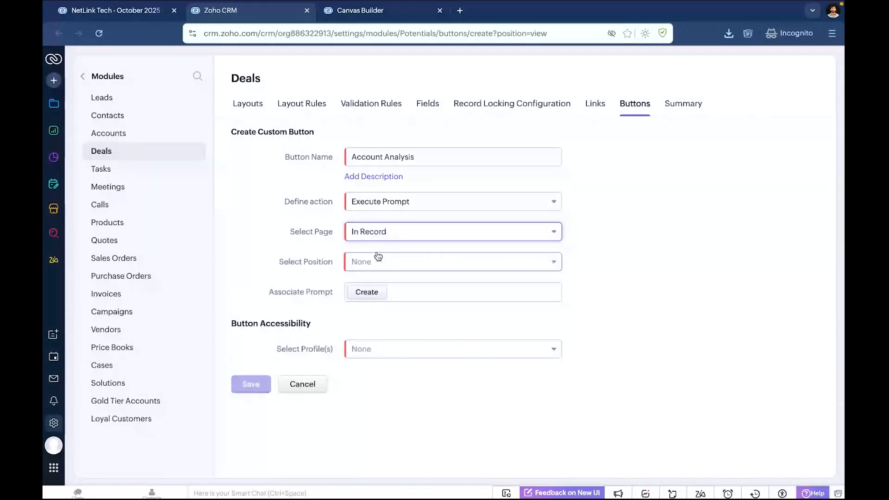
click(378, 258)
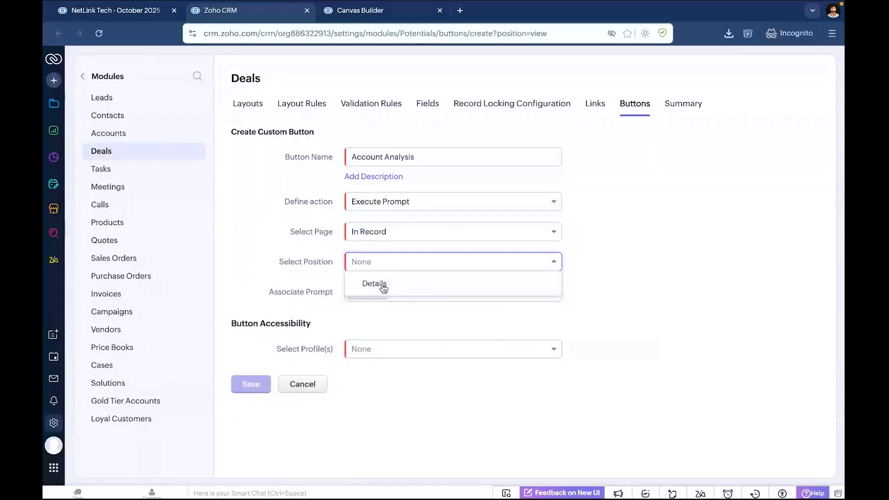
click(383, 286)
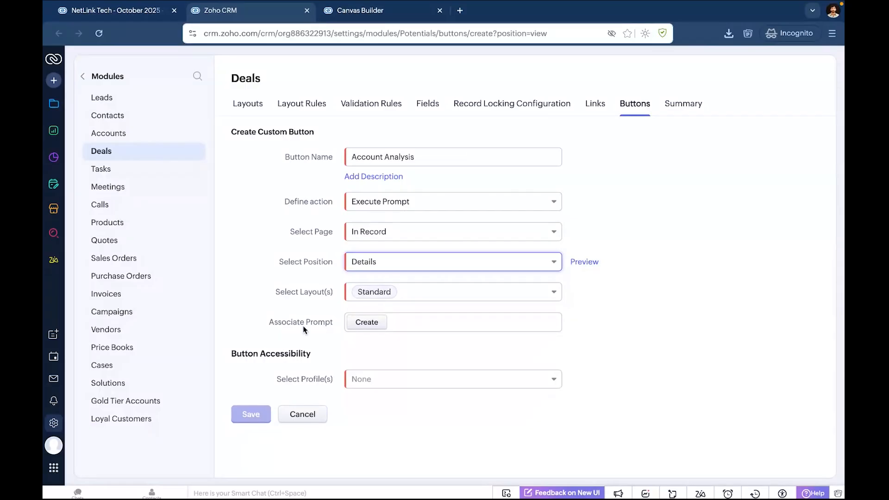
click(297, 417)
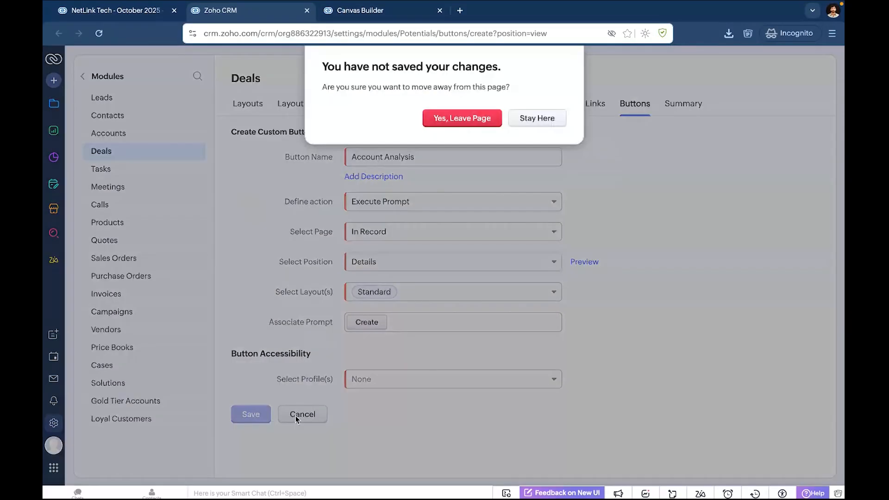
click(450, 119)
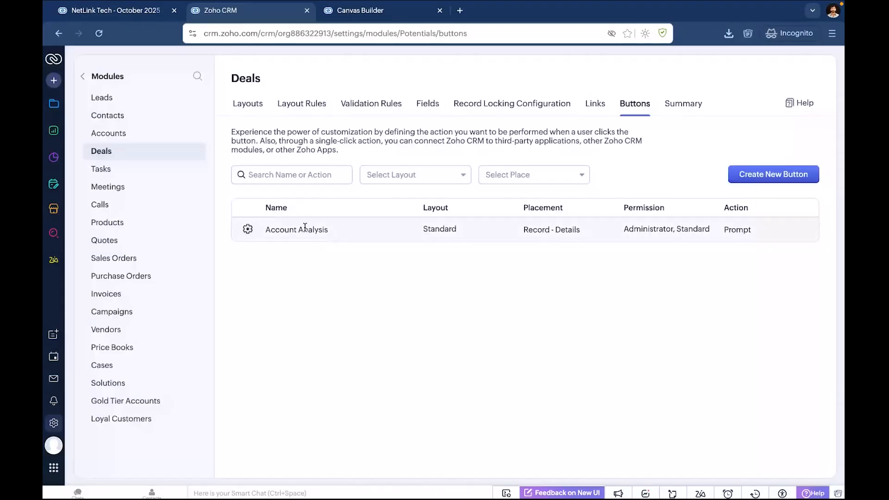
Edit the existing Account Analysis button and open its associated Competitive Landscape prompt.
click(248, 229)
click(265, 234)
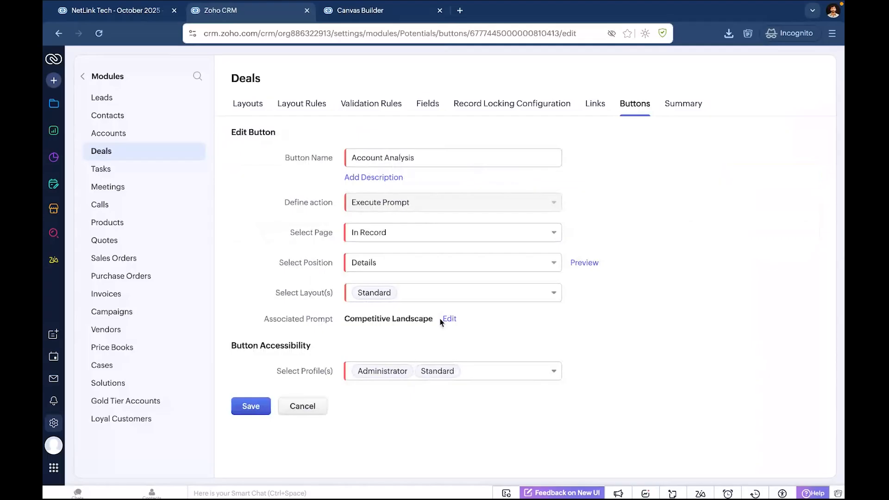
click(450, 319)
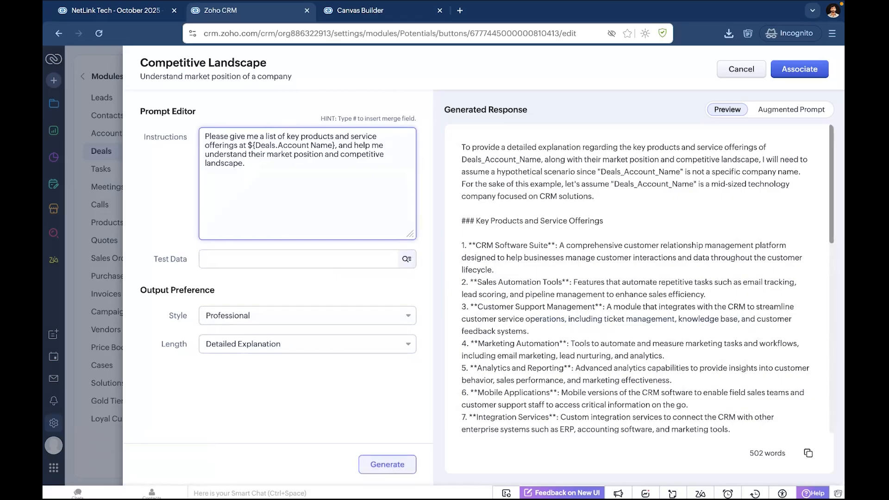
Look through the Deals merge fields available for the prompt instructions, and remove the # without inserting a field.
text(#)
scroll(376, 214, down, 1)
scroll(376, 214, down, 1)
scroll(377, 214, down, 4)
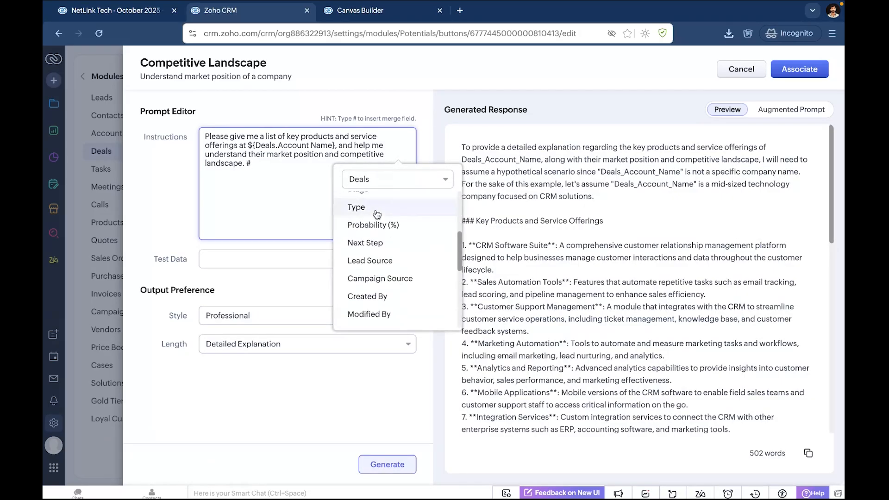
scroll(376, 214, down, 3)
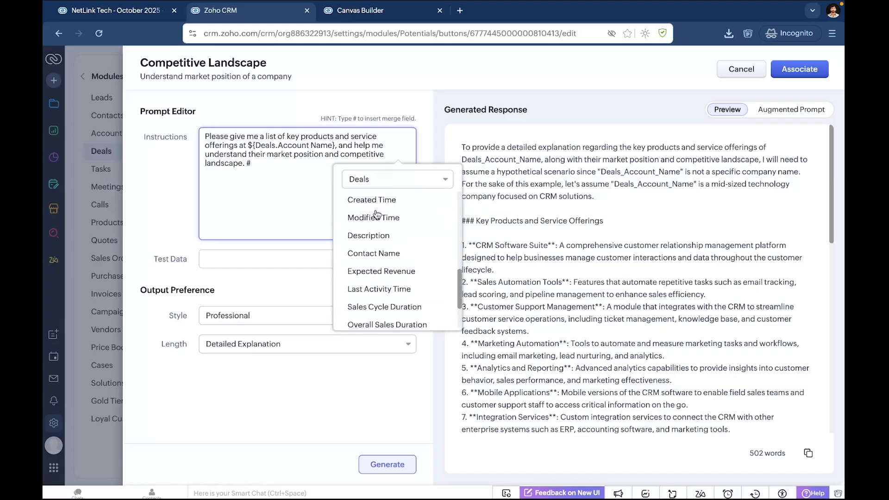
scroll(377, 214, up, 5)
scroll(377, 214, up, 4)
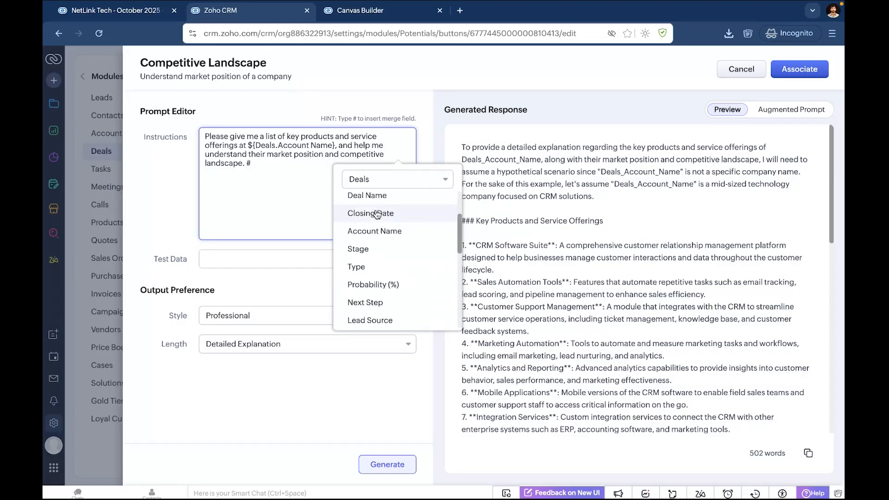
scroll(378, 214, up, 2)
click(283, 170)
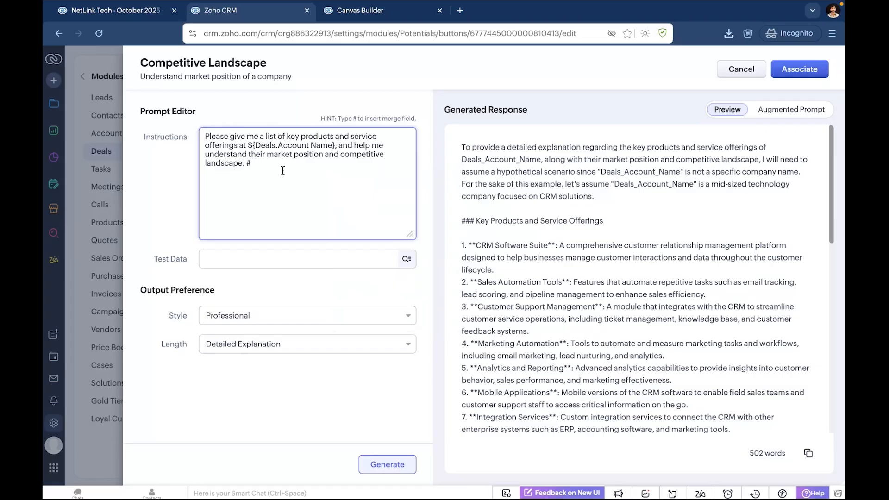
key(BackSpace)
Append "Also give me a list of all the major offices for this company." to the prompt instructions.
text(Also explain)
key(BackSpace)
key(BackSpace)
key(BackSpace)
key(BackSpace)
key(BackSpace)
key(BackSpace)
key(BackSpace)
text(give me a list of all the major offices for this company)
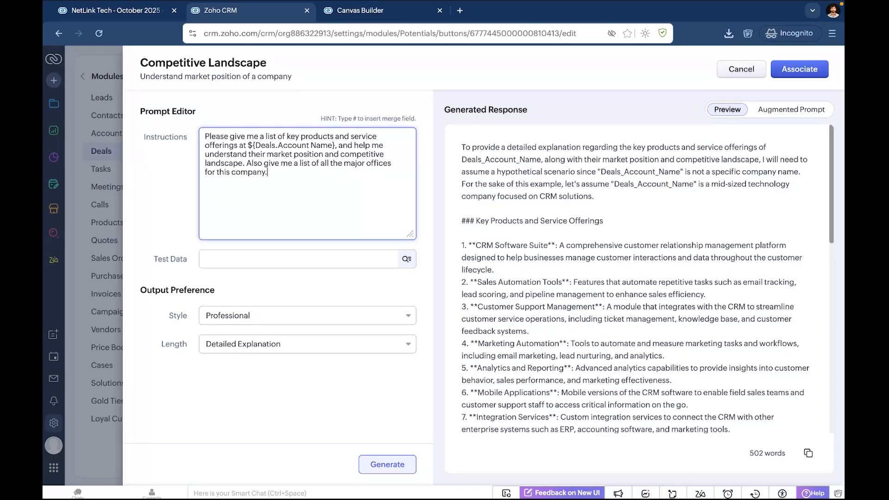
text(.)
click(264, 260)
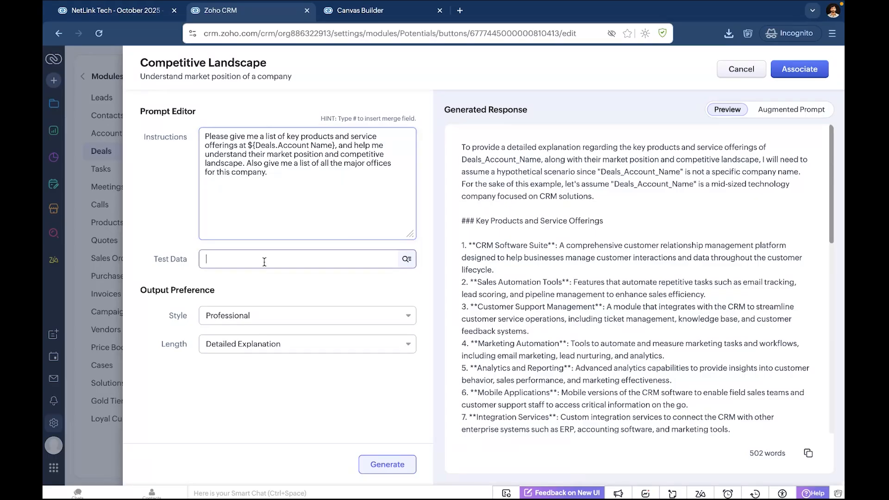
click(170, 380)
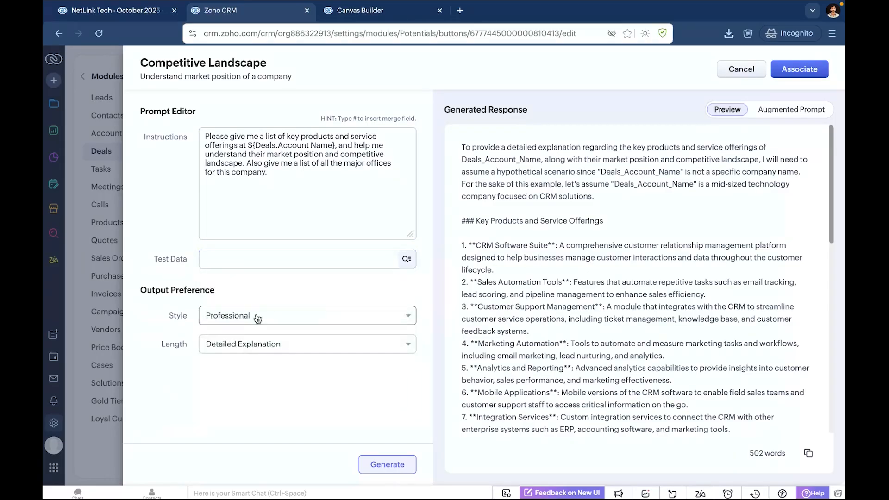
Look through the Style and Length output preference options for the Competitive Landscape prompt without changing them.
click(258, 318)
click(175, 374)
click(256, 343)
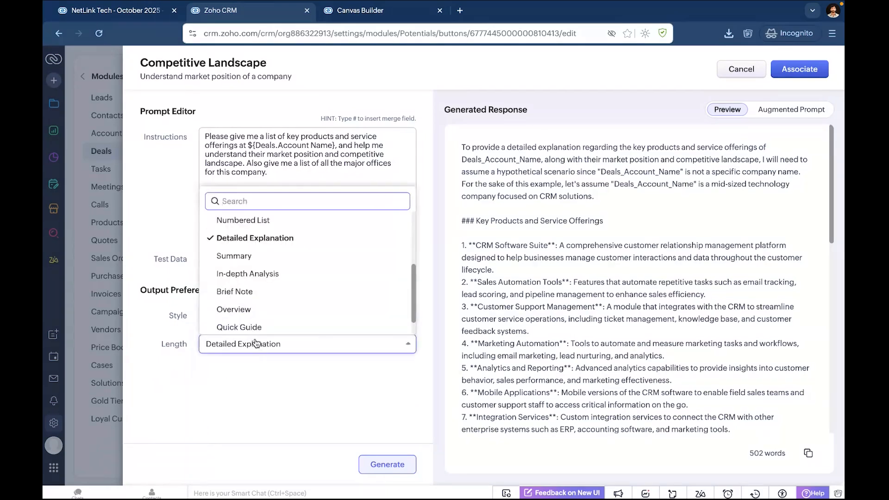
click(269, 415)
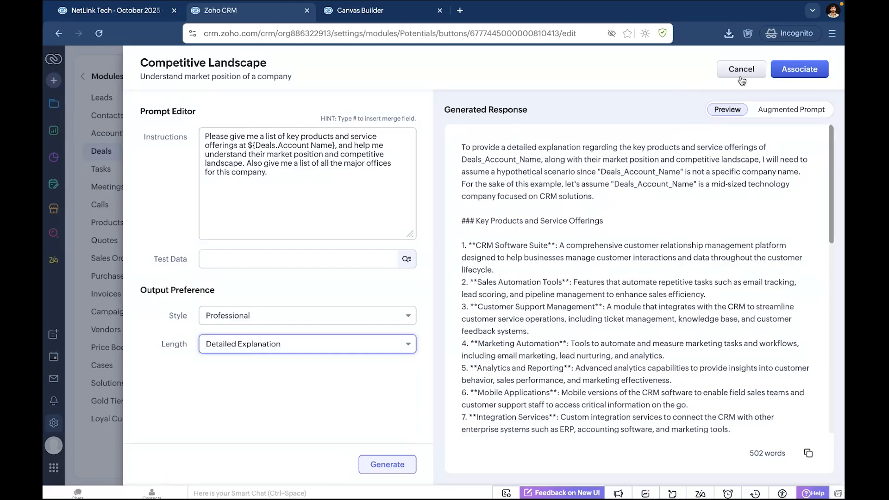
Associate the edited Competitive Landscape prompt with the Account Analysis button and save the button.
click(795, 70)
click(533, 137)
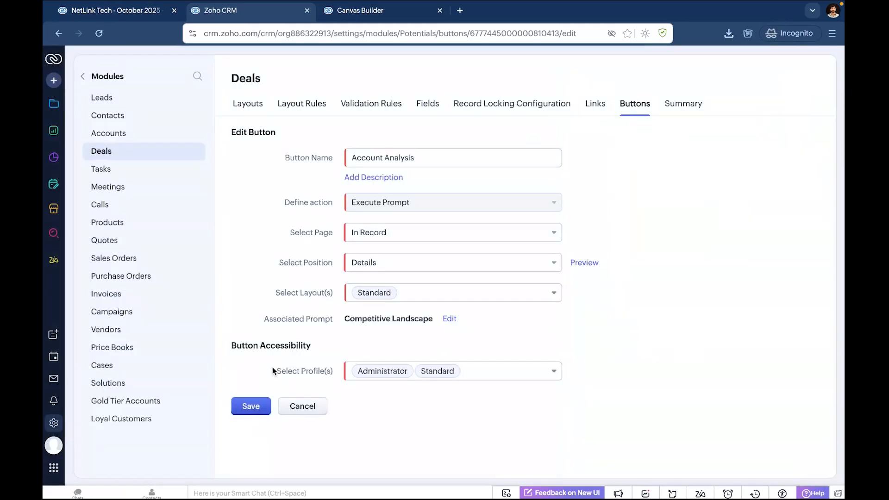
click(256, 408)
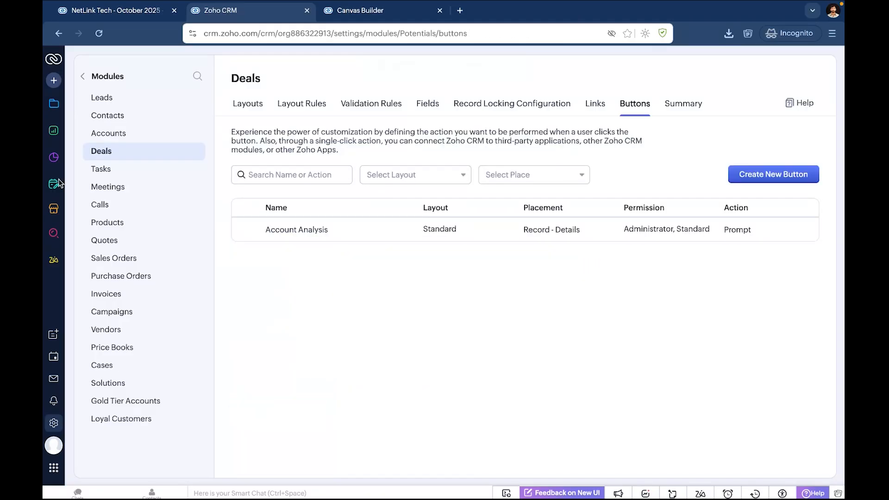
Open the NetLink Tech - October 2025 - $1,478,800 deal from the Deals list and run its Account Analysis.
click(54, 104)
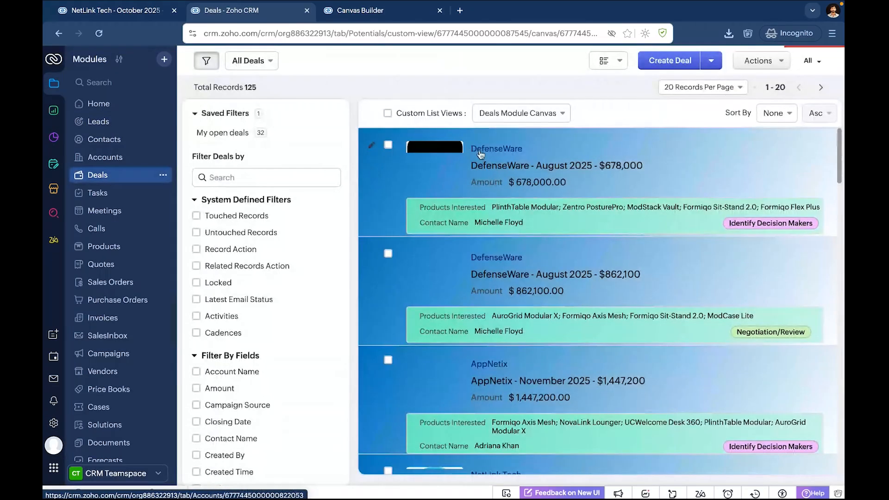
scroll(498, 171, down, 6)
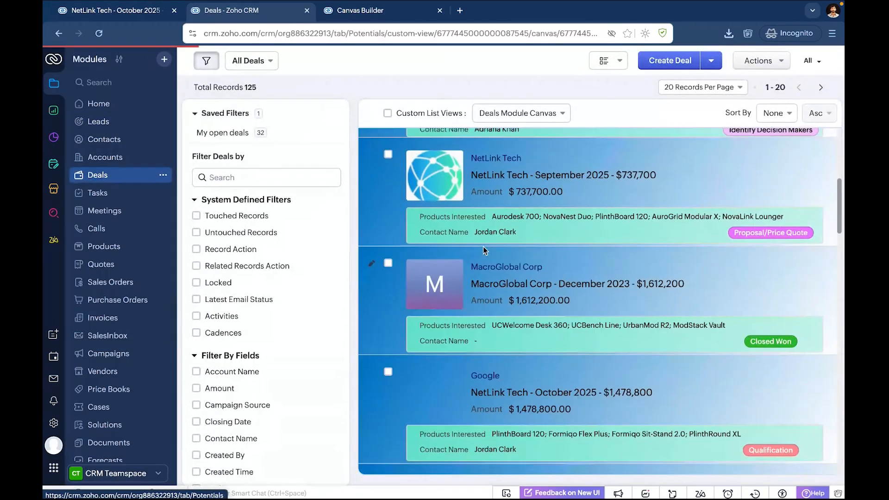
click(488, 388)
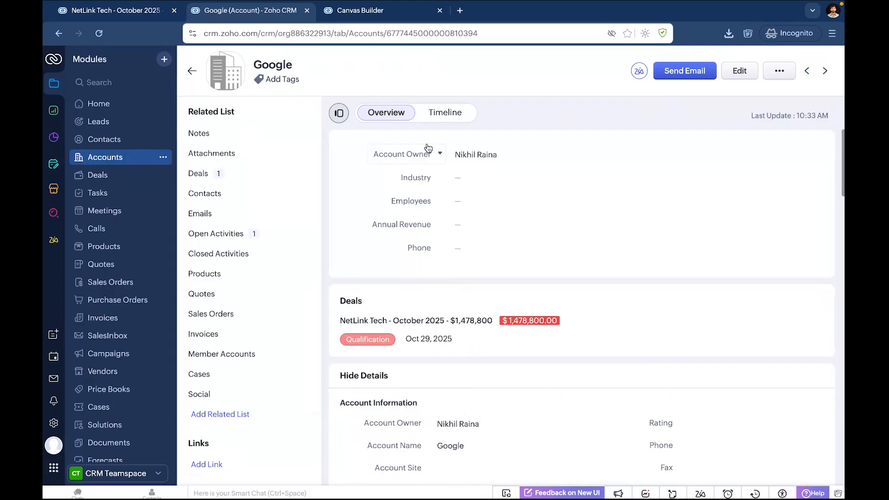
click(118, 179)
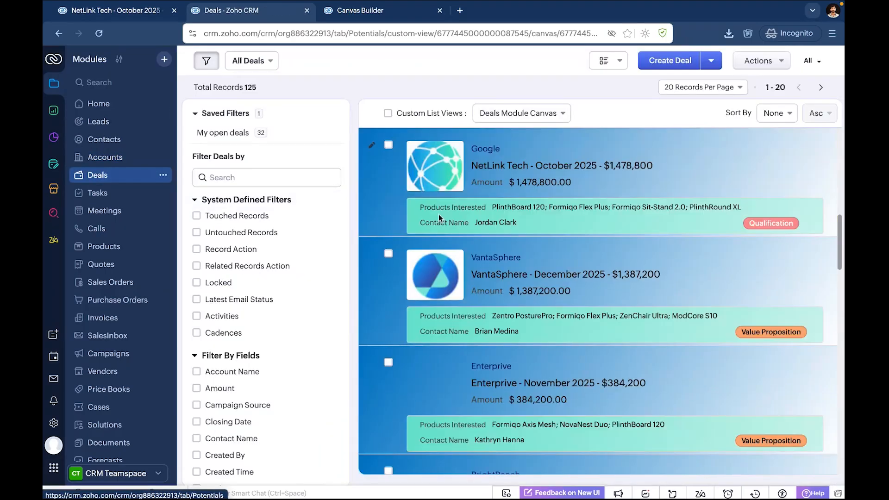
click(483, 149)
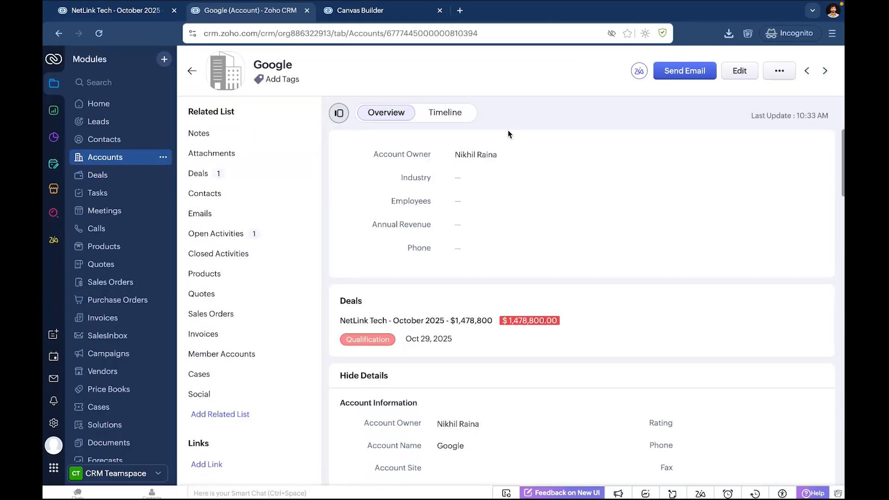
click(105, 175)
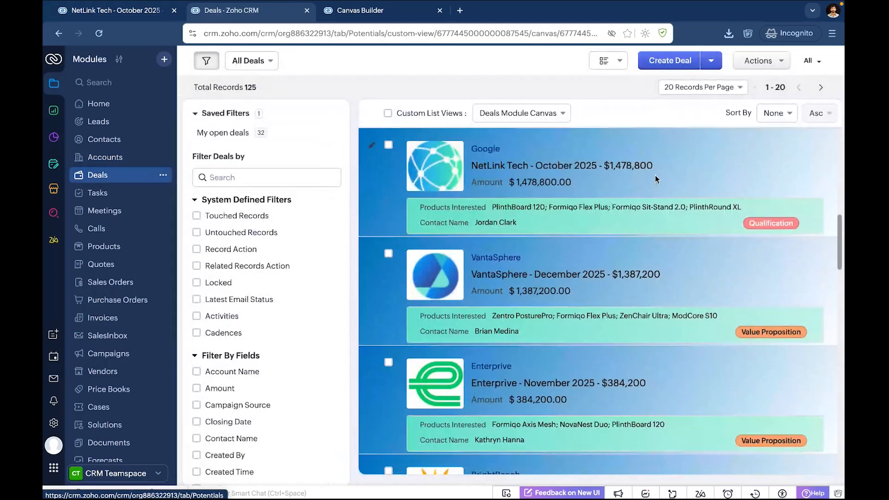
click(656, 176)
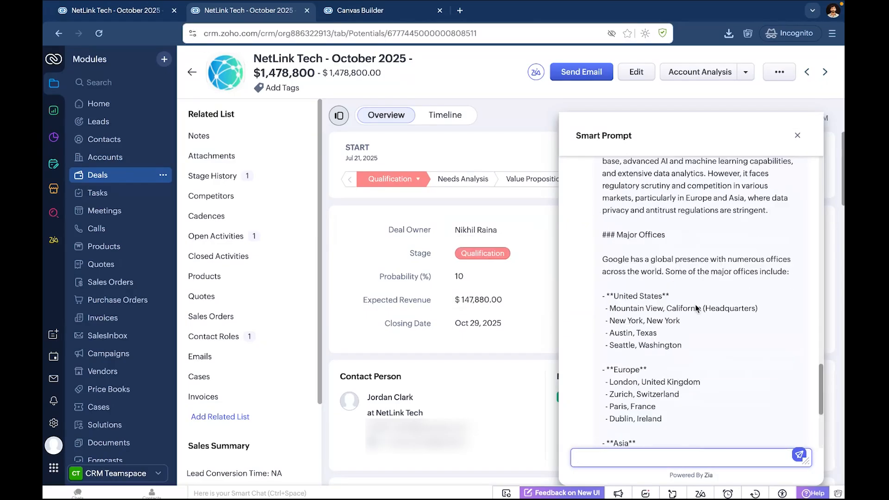
Read through the generated account analysis, covering the key products, market position, competitive landscape and major offices.
scroll(696, 304, up, 4)
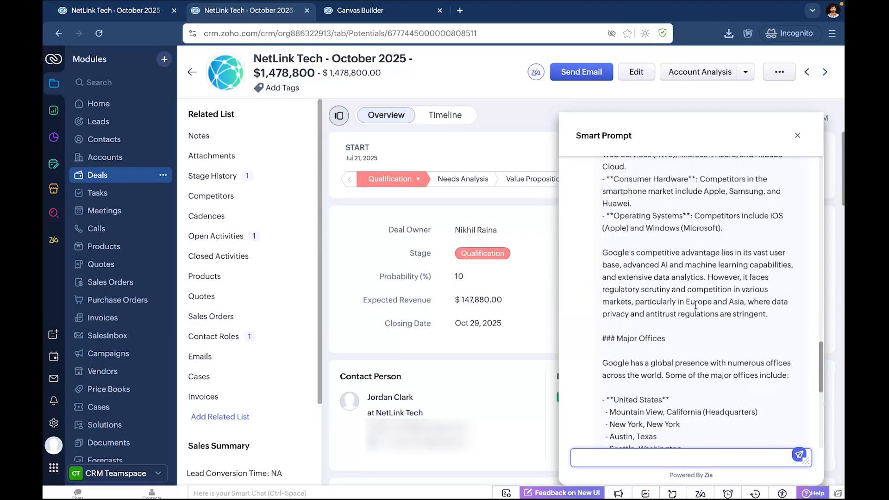
scroll(696, 304, up, 4)
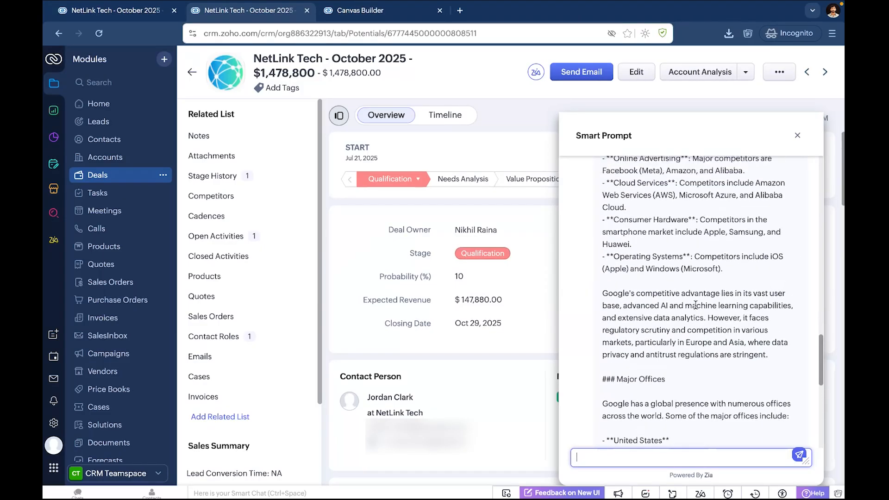
scroll(696, 304, up, 3)
scroll(696, 307, up, 1)
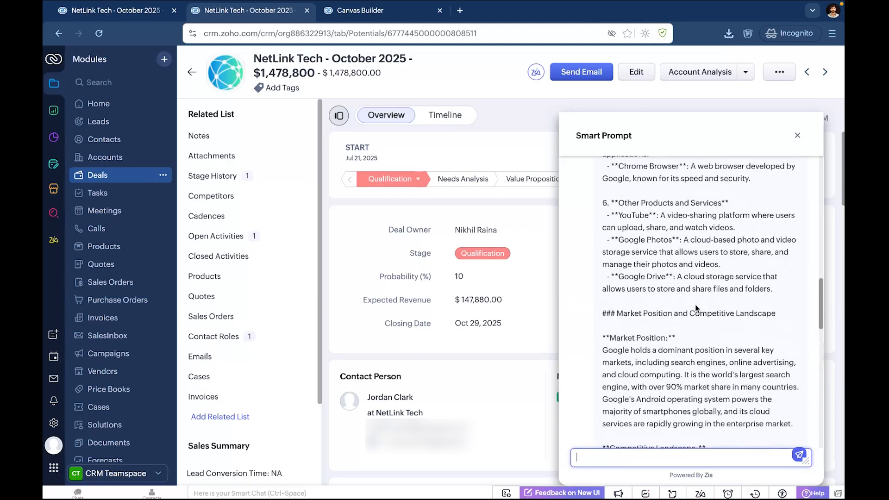
scroll(696, 304, up, 6)
scroll(696, 304, up, 5)
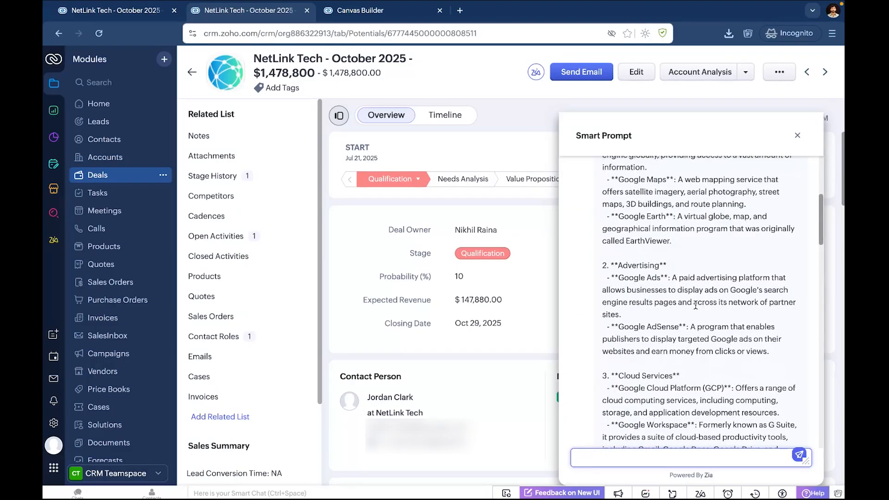
scroll(696, 306, up, 4)
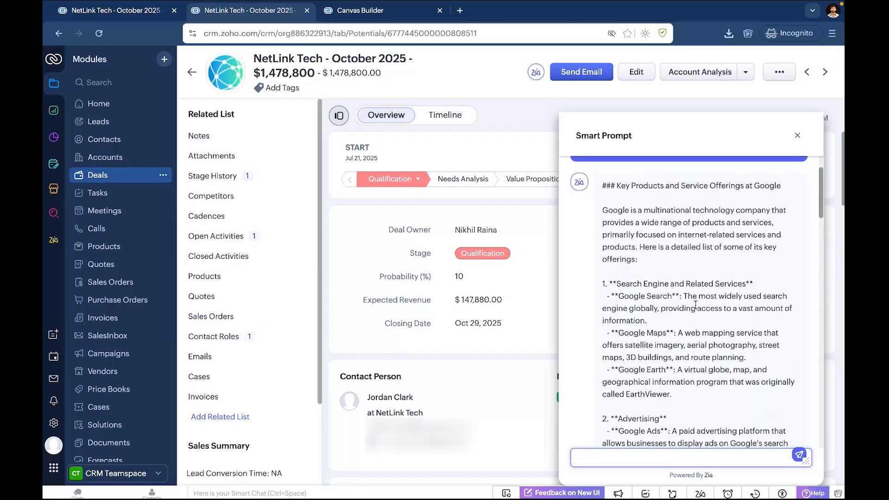
scroll(696, 305, down, 5)
scroll(696, 305, down, 3)
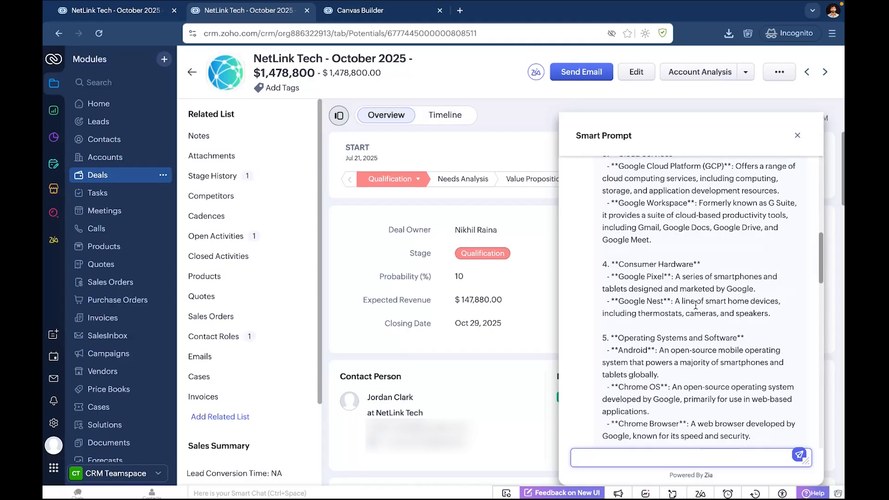
click(705, 300)
scroll(705, 301, down, 15)
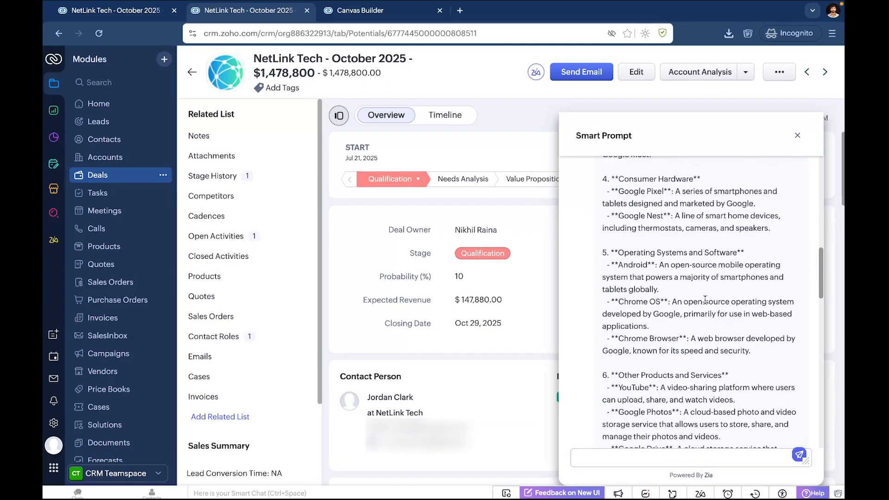
scroll(705, 301, down, 5)
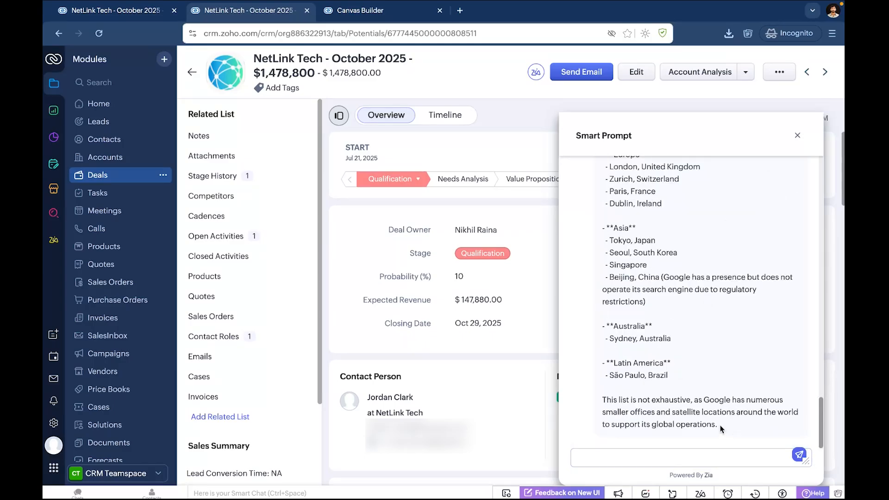
Copy the generated analysis text and paste it into a new note on the deal.
drag(721, 425, 643, 215)
drag(724, 429, 619, 193)
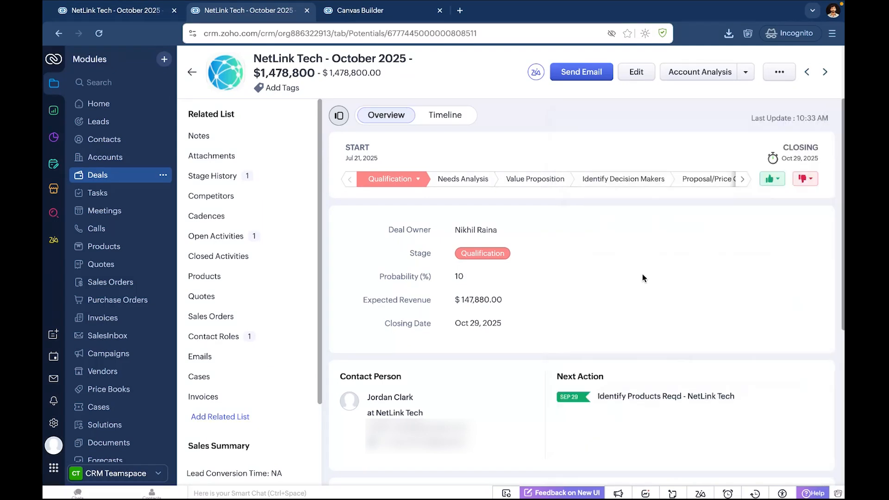
scroll(643, 274, down, 8)
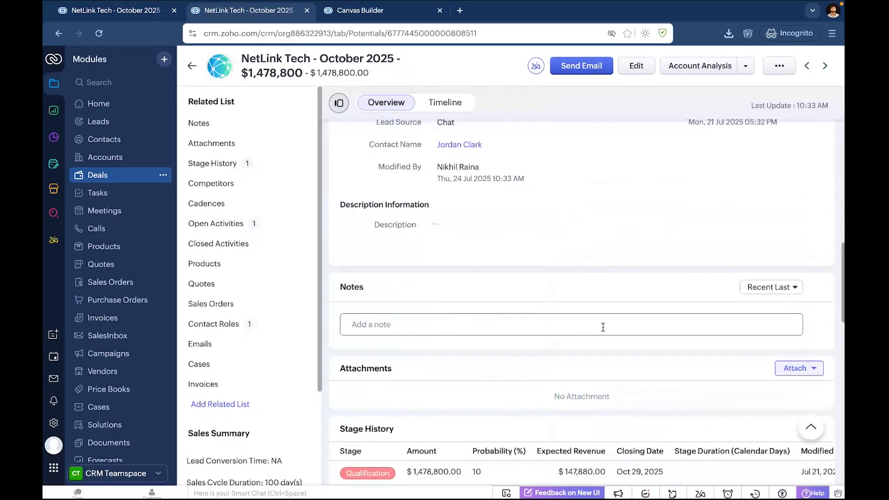
click(603, 327)
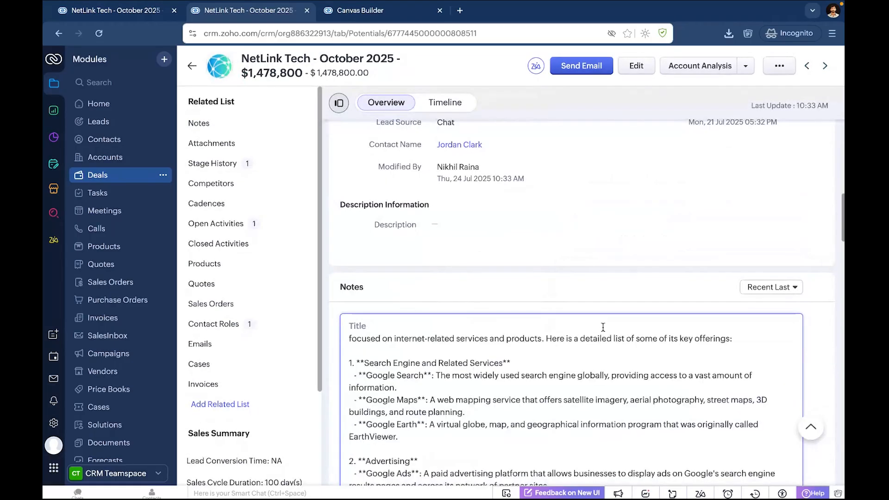
key(ctrl+v)
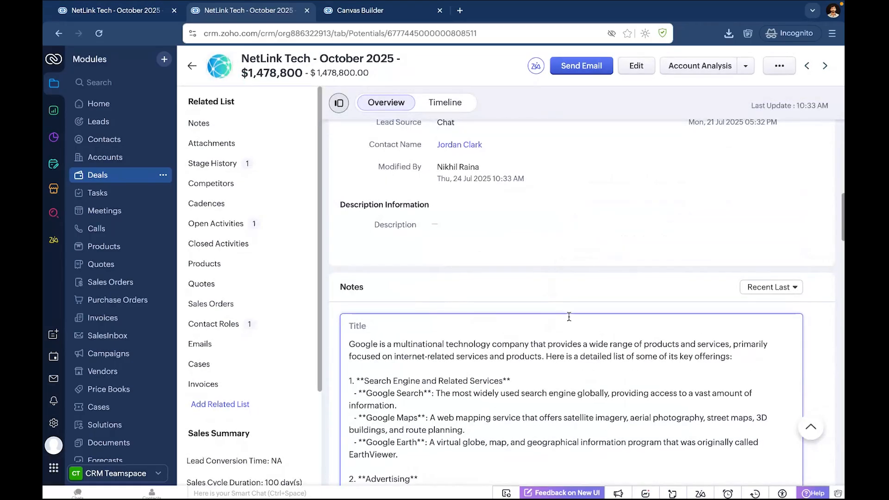
Submit the Zia smart prompt "Please extract the key 8-9 points from this text and reformat as a bulleted list" for the note.
scroll(563, 309, down, 8)
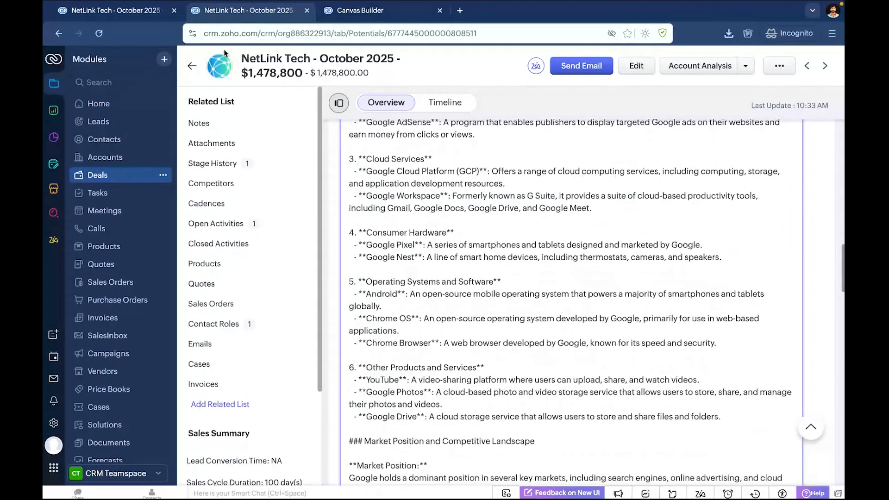
scroll(438, 231, down, 6)
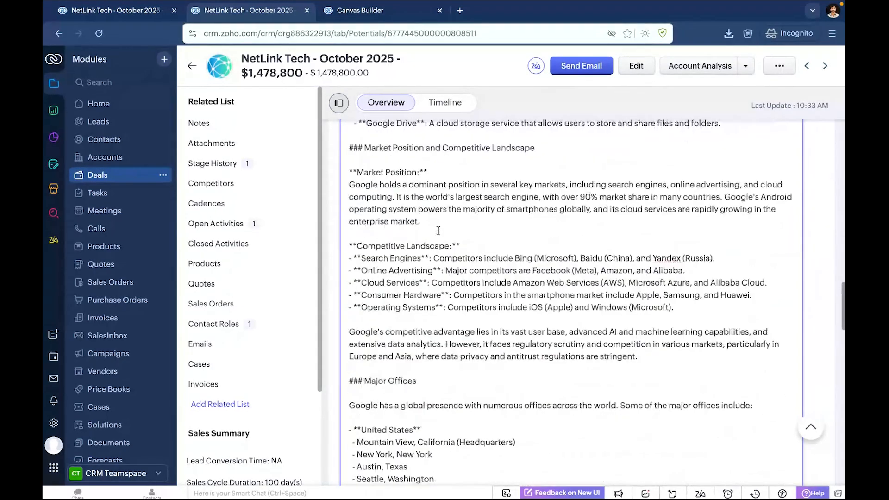
scroll(438, 230, down, 8)
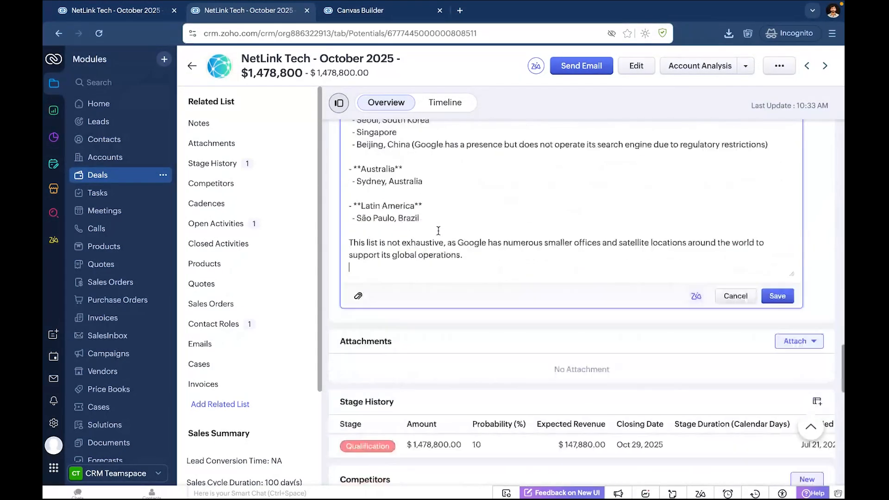
click(697, 297)
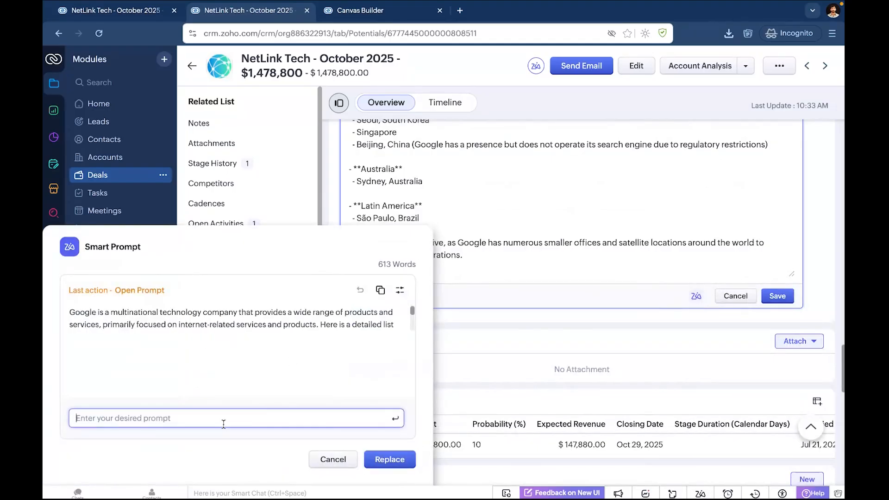
text(Please extract the key 8-9)
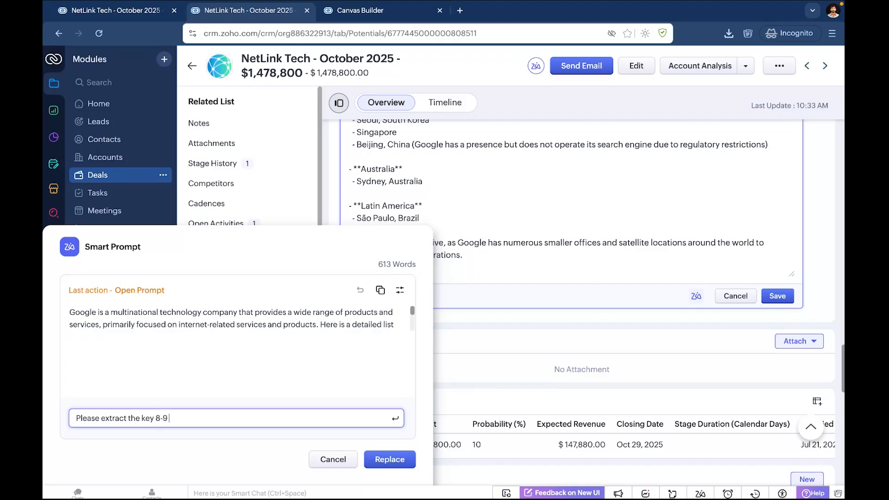
text( points from this text and reformat as)
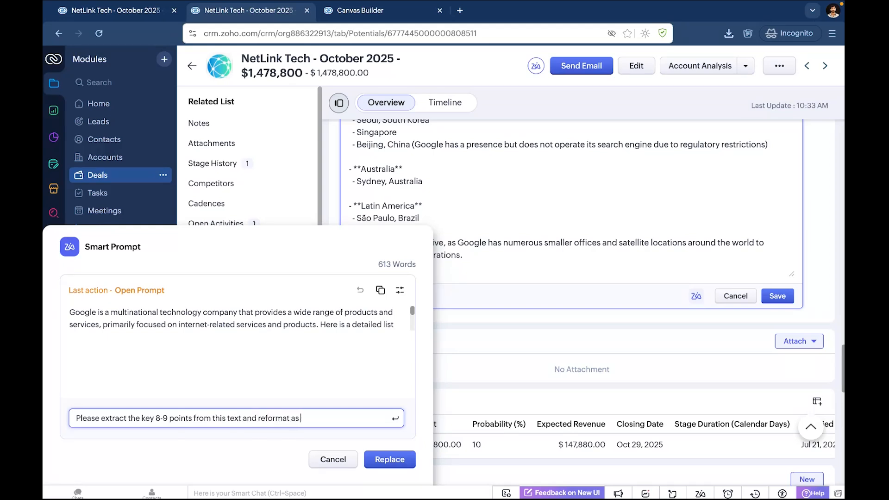
text( a bulleted list)
key(Return)
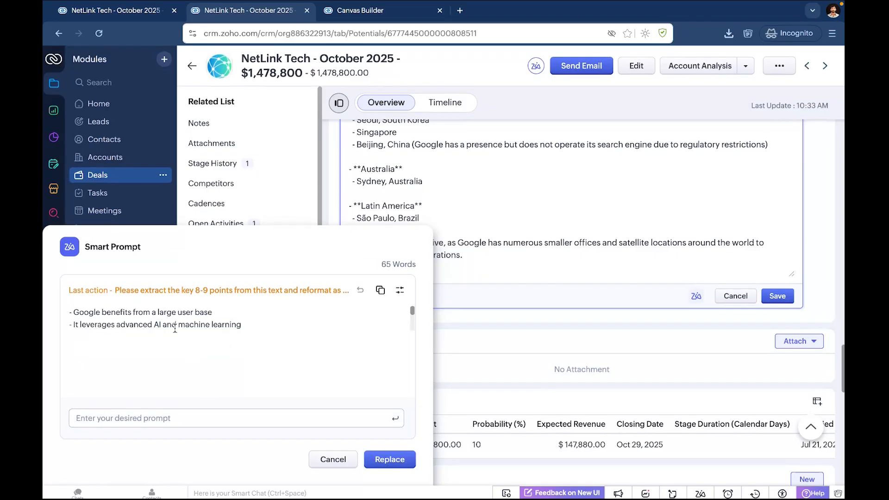
Review the generated bullet points, replace the note's text with them, and save the note.
scroll(174, 328, down, 1)
scroll(172, 325, down, 3)
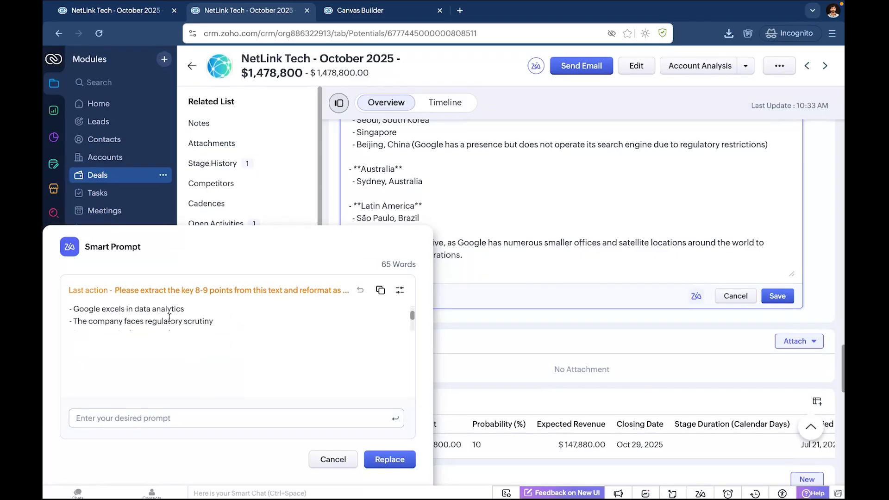
click(390, 460)
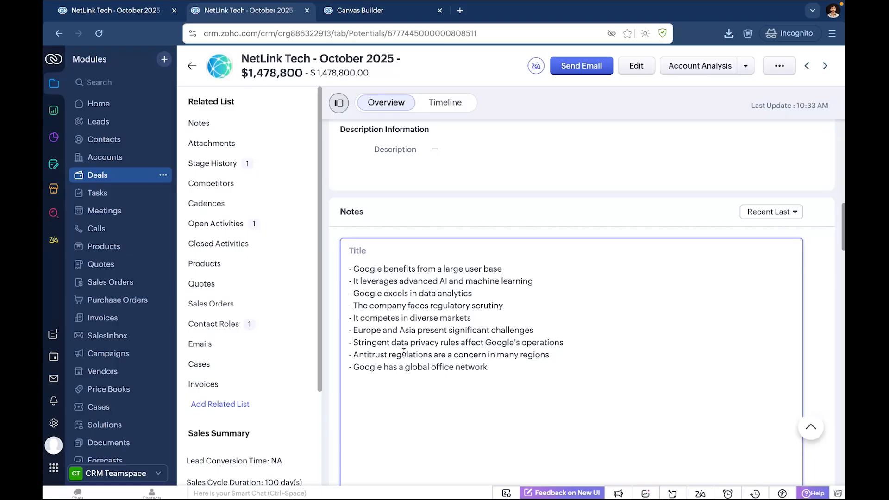
scroll(404, 352, down, 8)
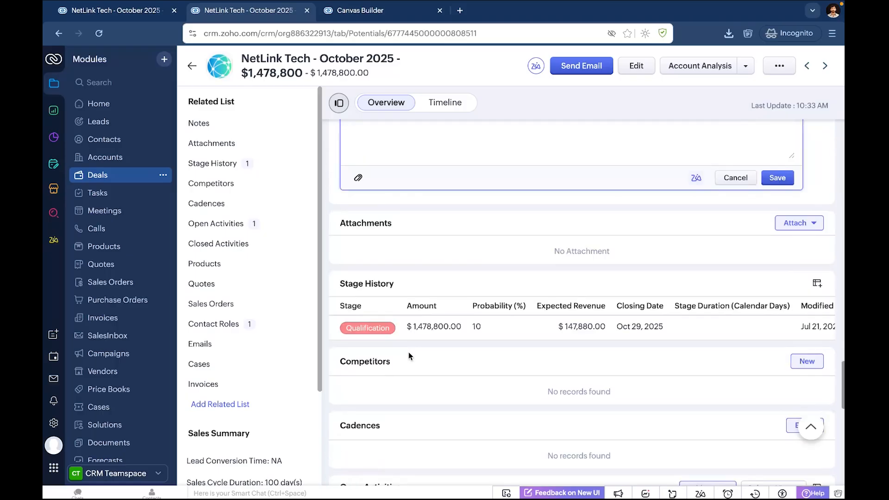
scroll(409, 352, up, 1)
click(771, 187)
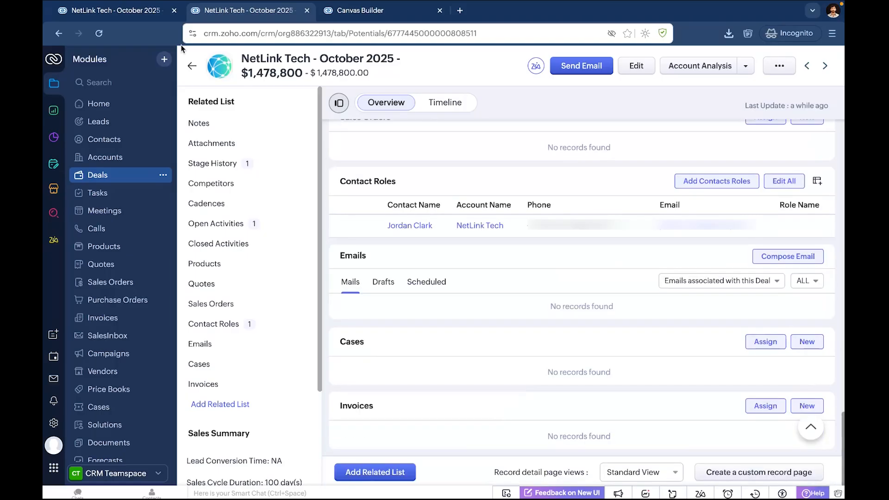
Change the deal page's web address domain from crm.zoho.com to precrm.zoho.com and load it.
click(205, 35)
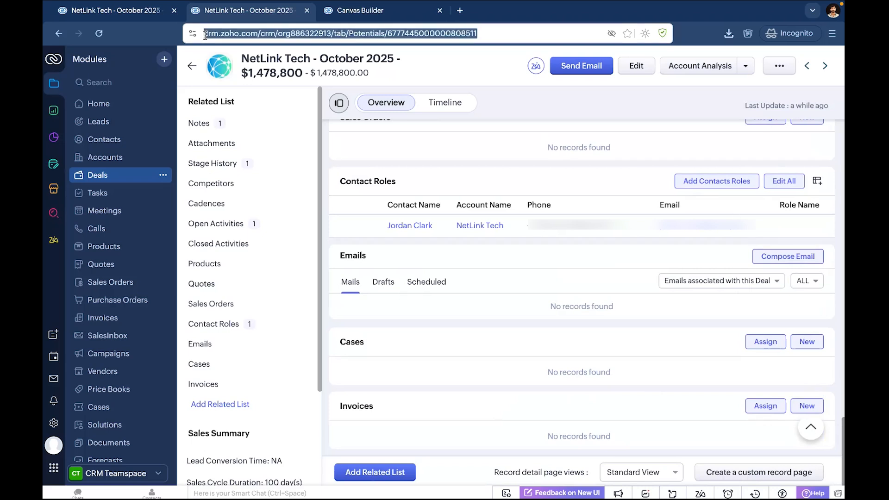
click(206, 35)
text(pre)
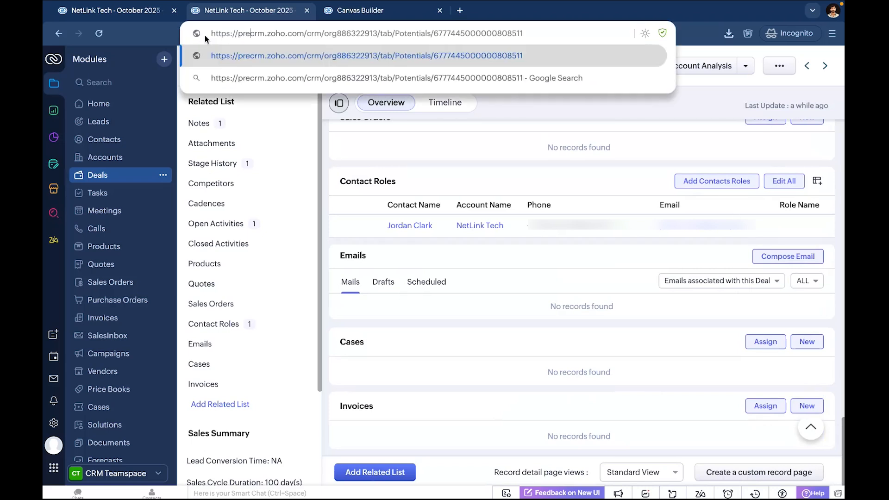
key(Return)
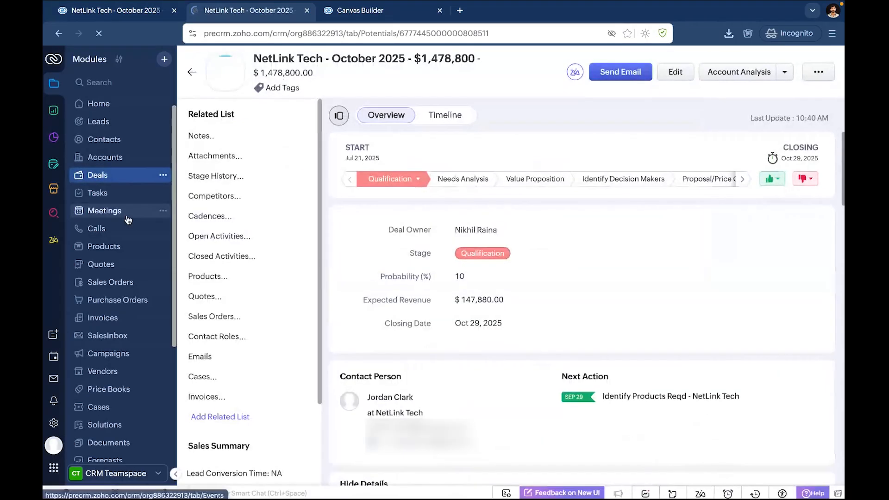
Return to the deals list and open the "DefenseWare - August 2025 - $862,100" deal.
click(193, 72)
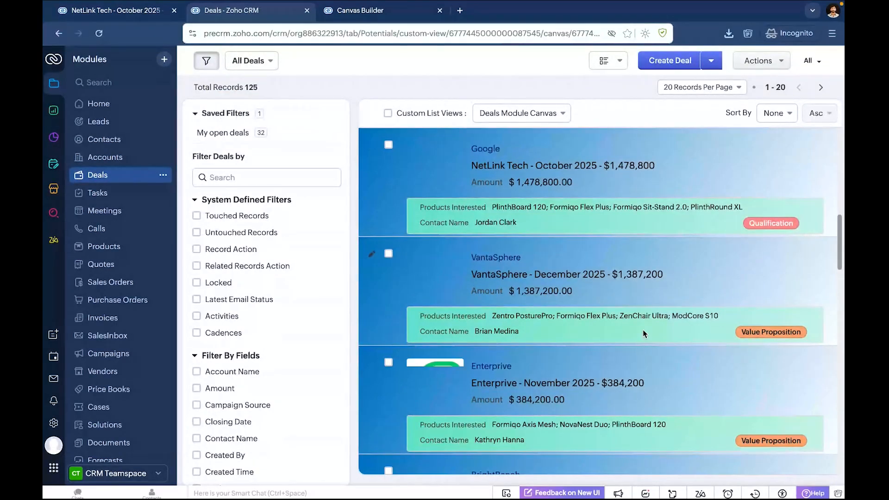
scroll(643, 331, up, 1)
scroll(643, 331, up, 8)
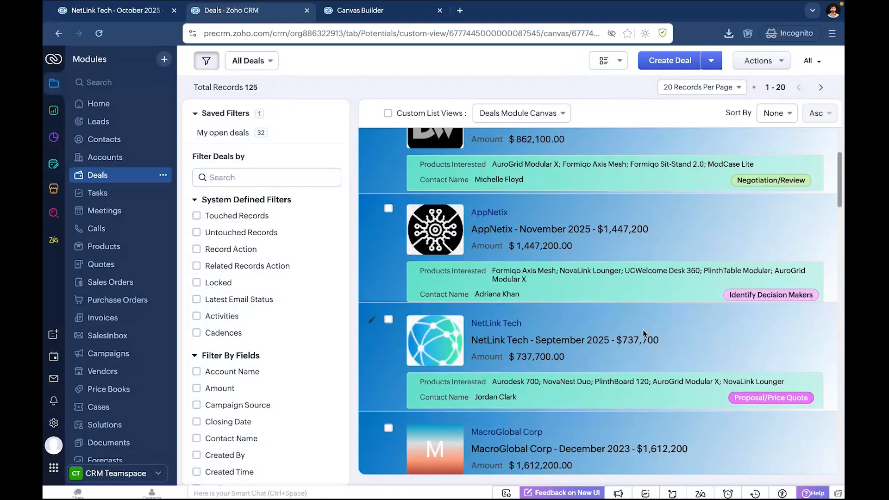
scroll(643, 333, up, 4)
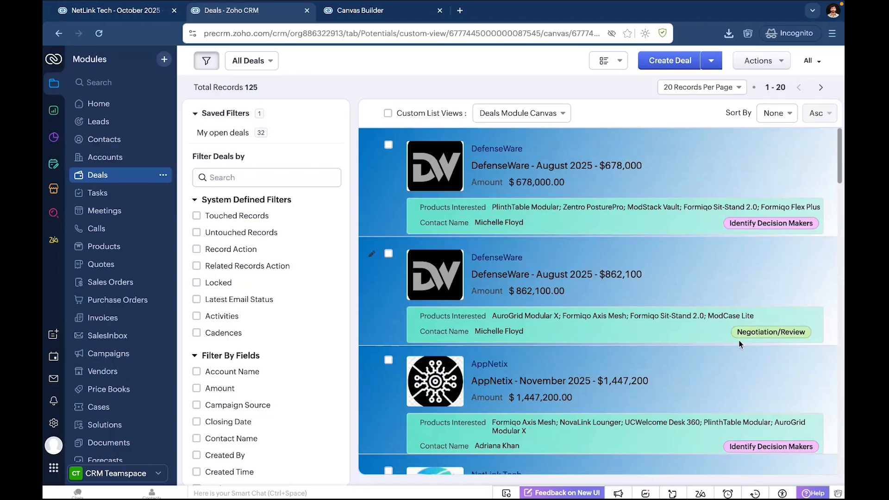
click(694, 286)
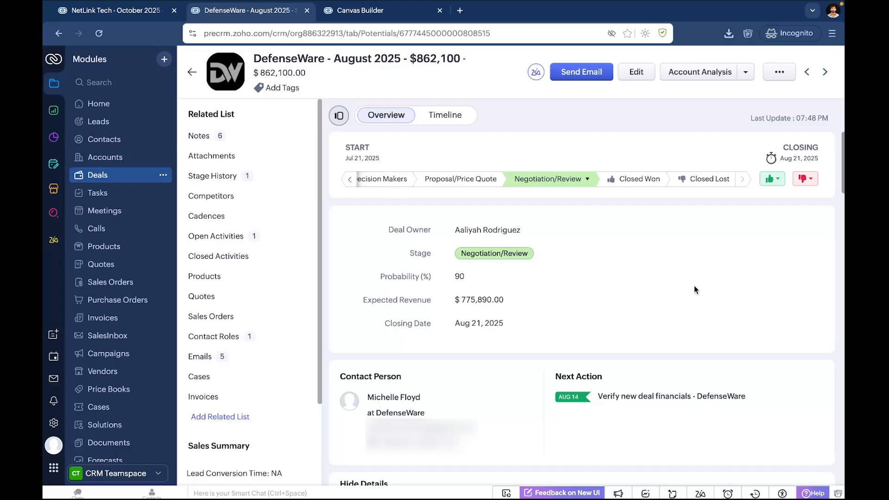
Go to the deal's emails, view Zia's summary of the second email, and close it.
click(204, 357)
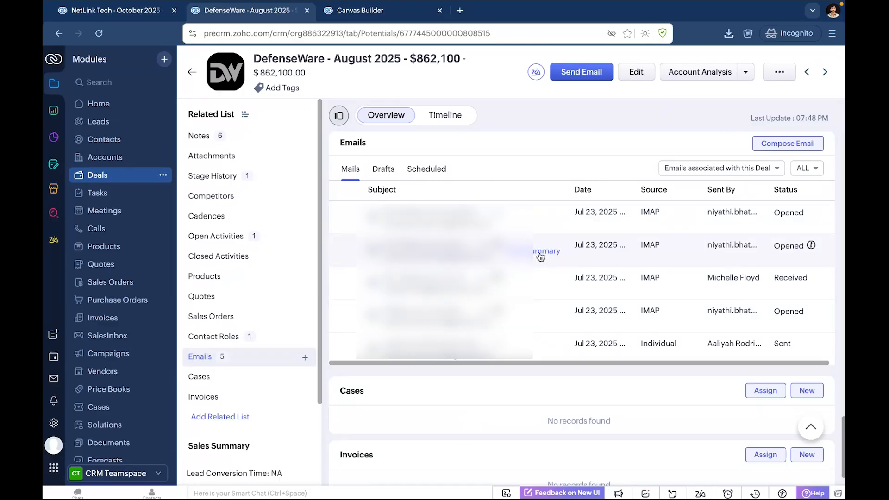
click(539, 253)
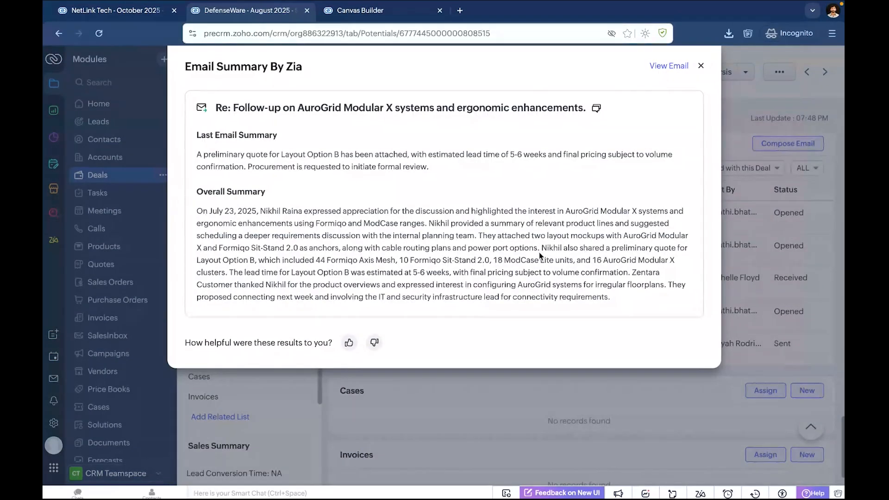
click(700, 67)
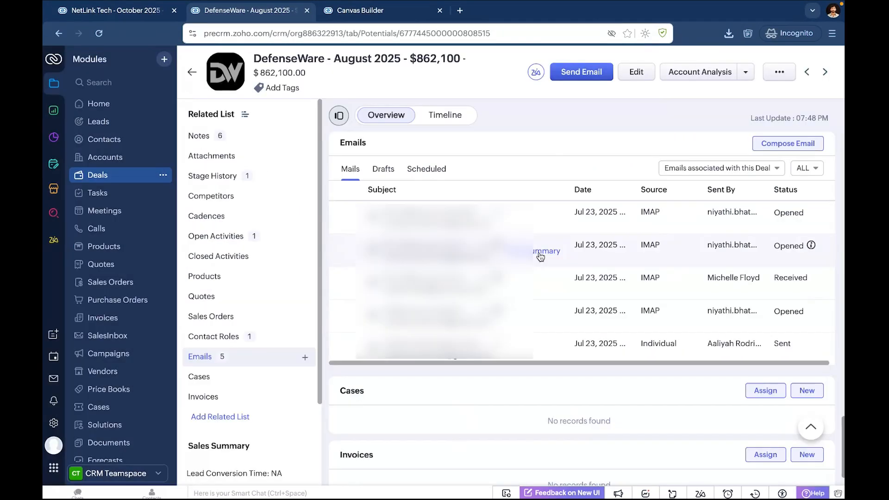
Look over the deal's notes and information, and generate a Notes Summary with Zia.
scroll(537, 246, up, 15)
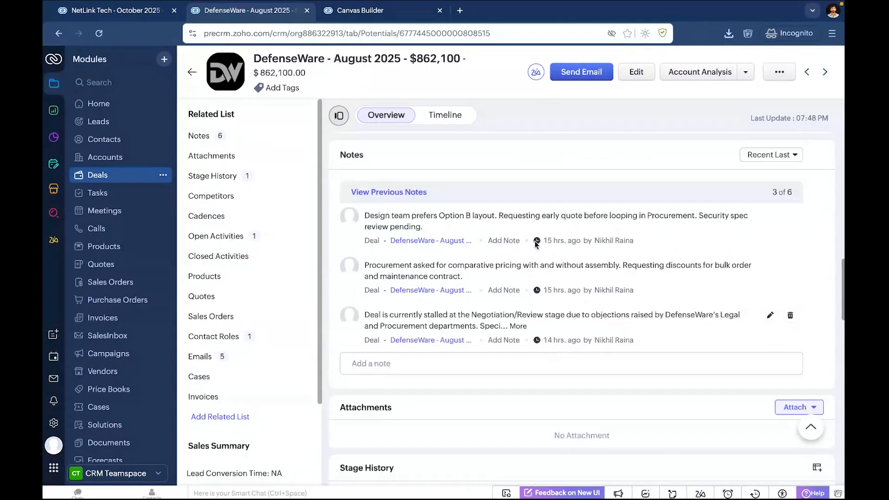
scroll(536, 243, up, 1)
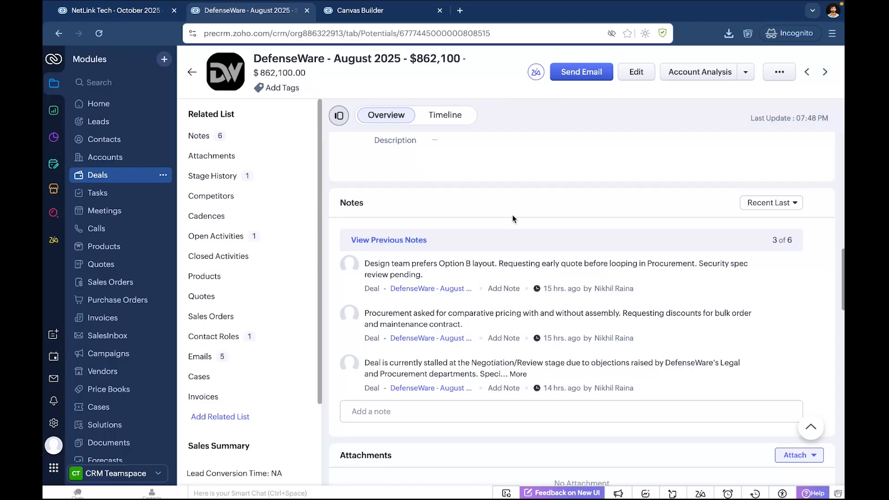
scroll(513, 217, up, 5)
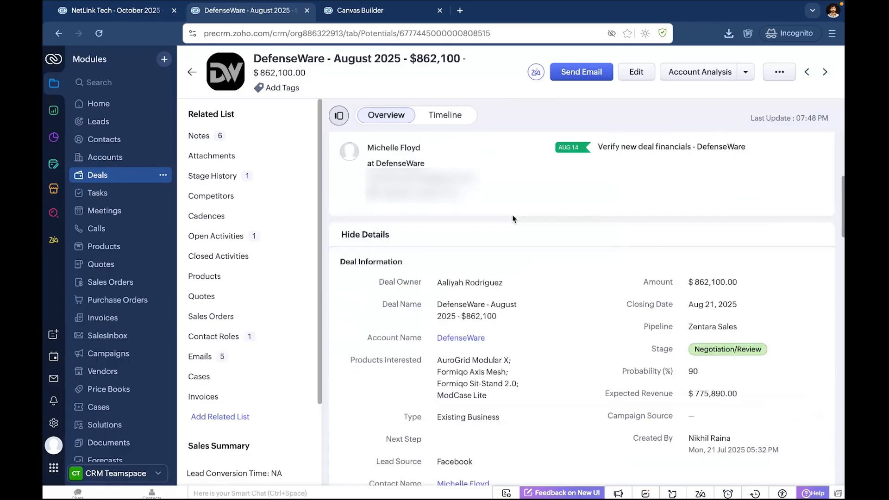
scroll(505, 338, down, 5)
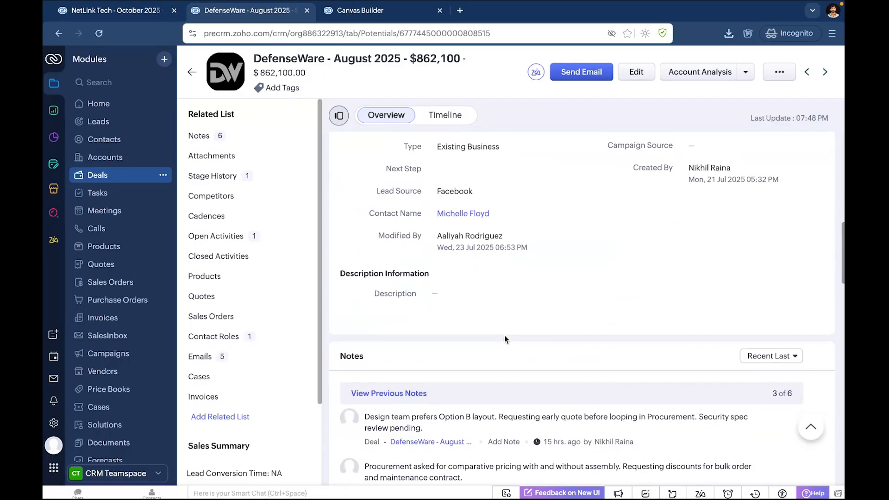
scroll(505, 336, down, 2)
scroll(504, 335, up, 5)
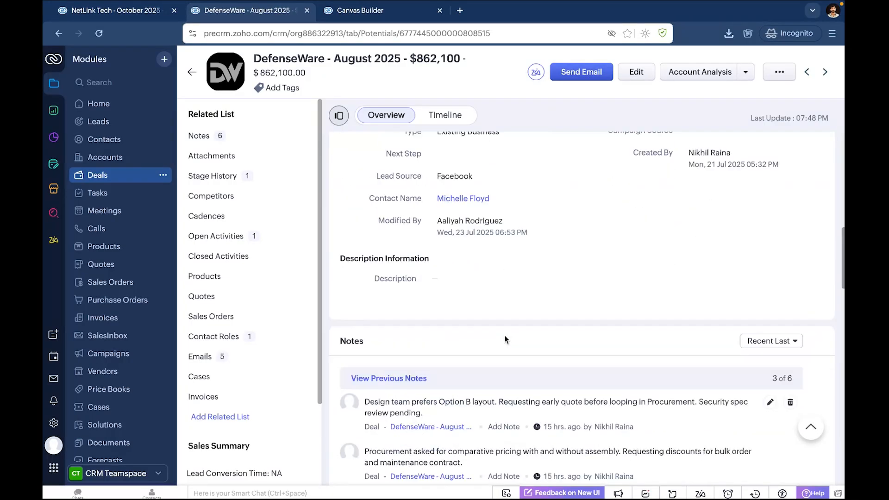
click(535, 82)
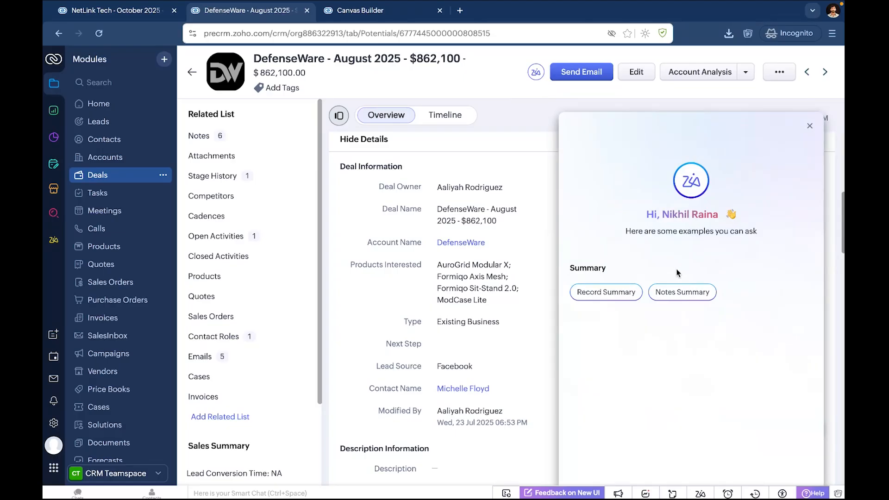
click(679, 292)
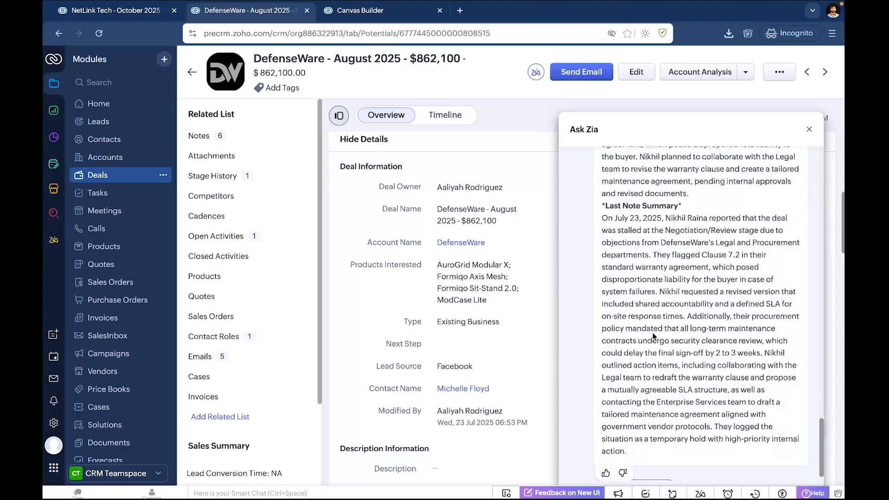
Return to Zia's suggestions and generate a Record Summary for the deal.
click(654, 476)
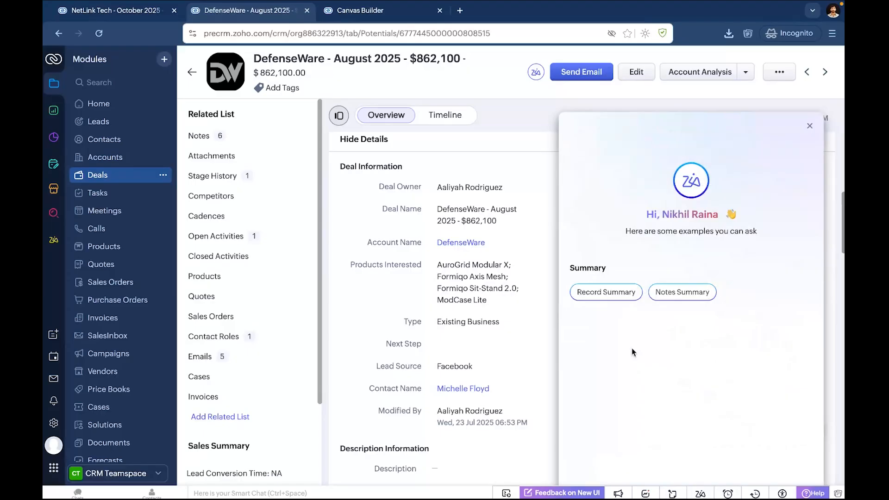
click(607, 296)
click(626, 372)
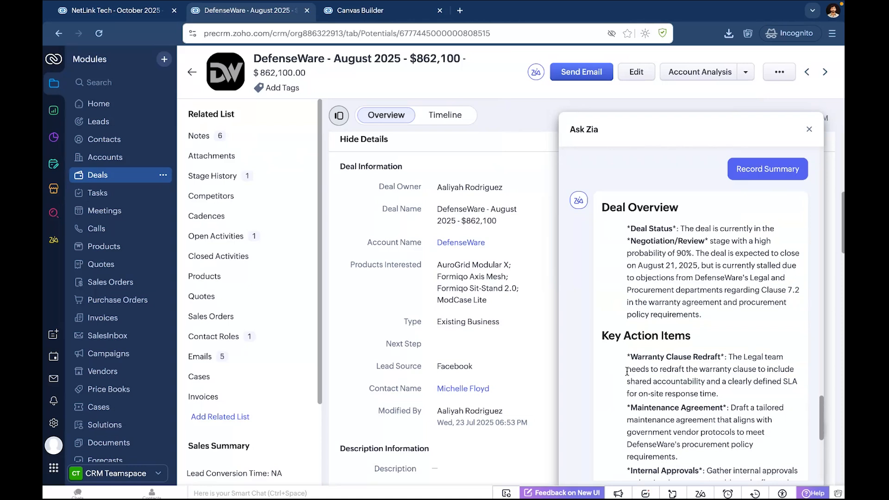
Read through the record summary's overview, action items, financials, stakeholders and product interest, and close Ask Zia.
scroll(627, 372, down, 4)
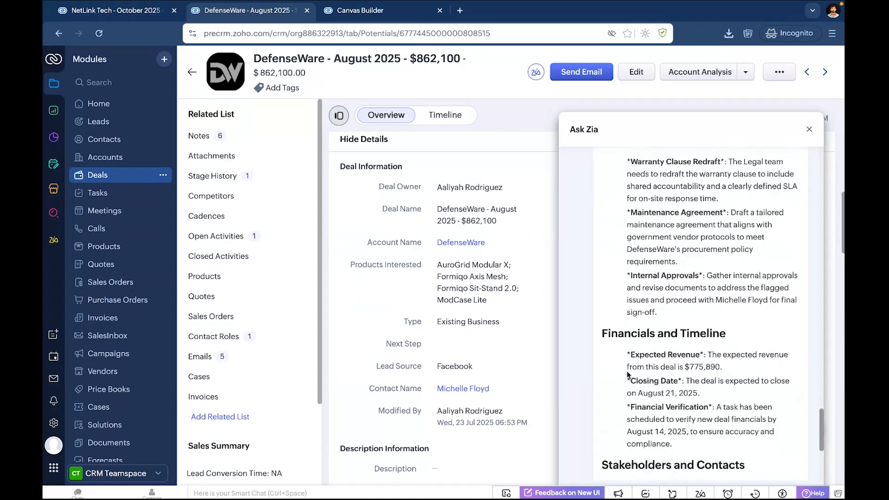
scroll(627, 375, down, 1)
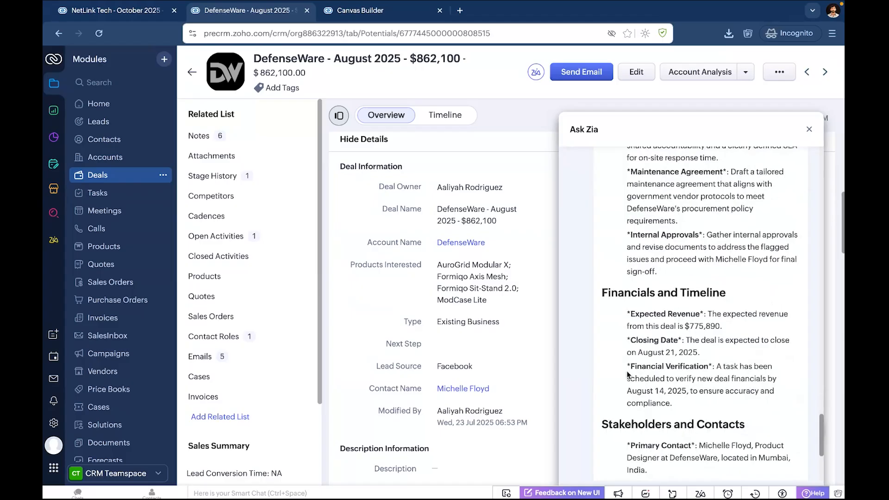
scroll(628, 374, up, 4)
scroll(627, 371, up, 1)
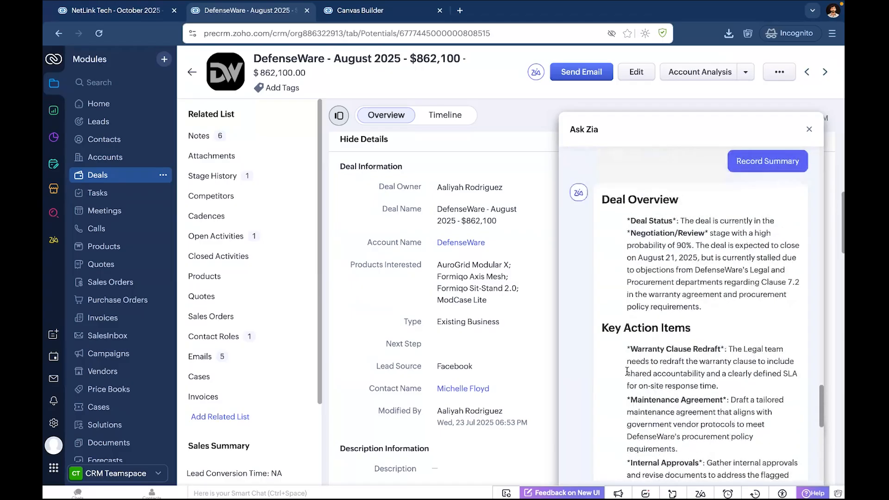
scroll(627, 372, down, 1)
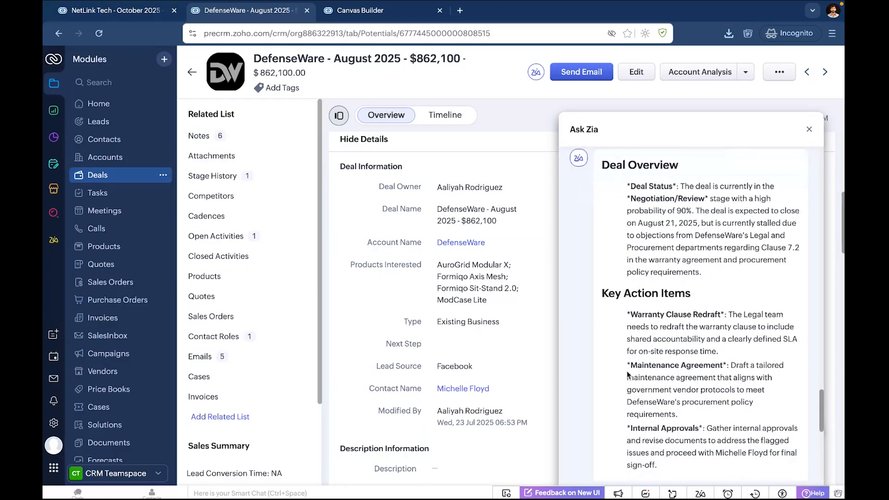
scroll(627, 374, down, 2)
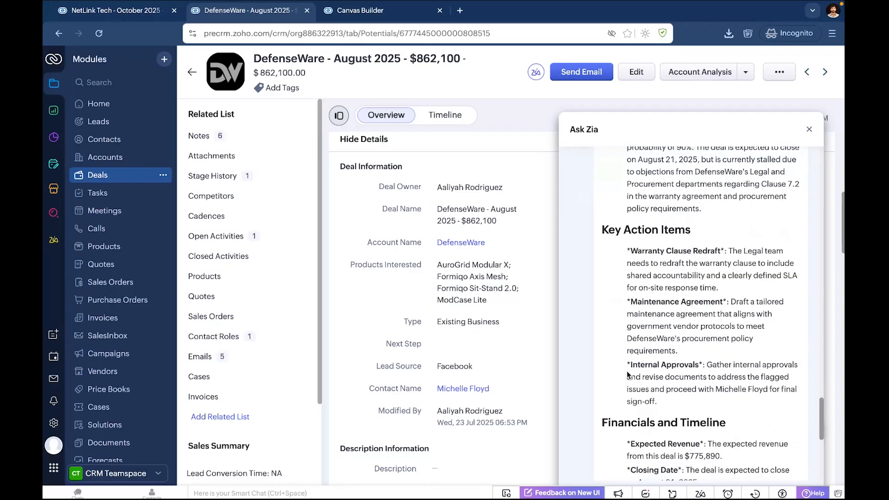
scroll(628, 374, up, 1)
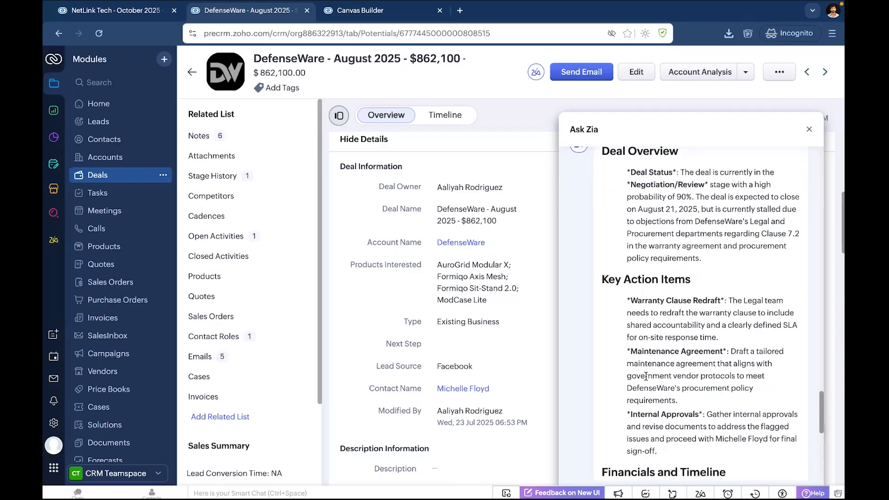
scroll(646, 377, down, 1)
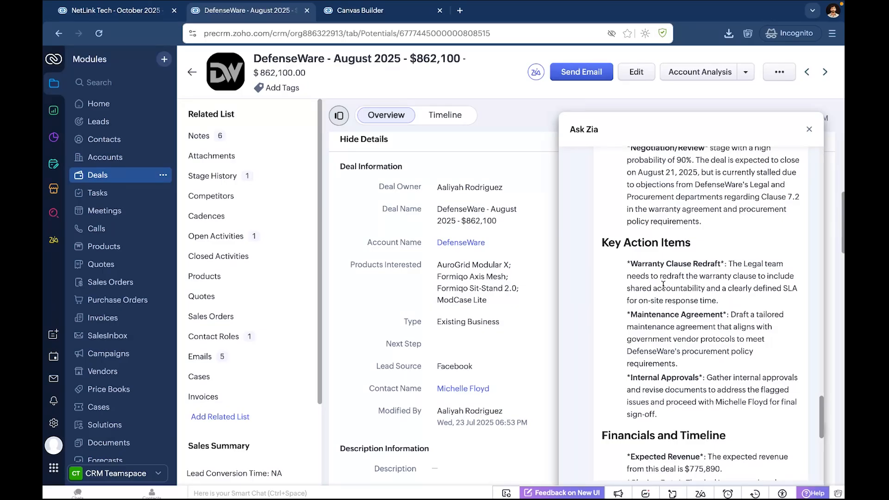
scroll(664, 285, down, 2)
scroll(664, 285, down, 2)
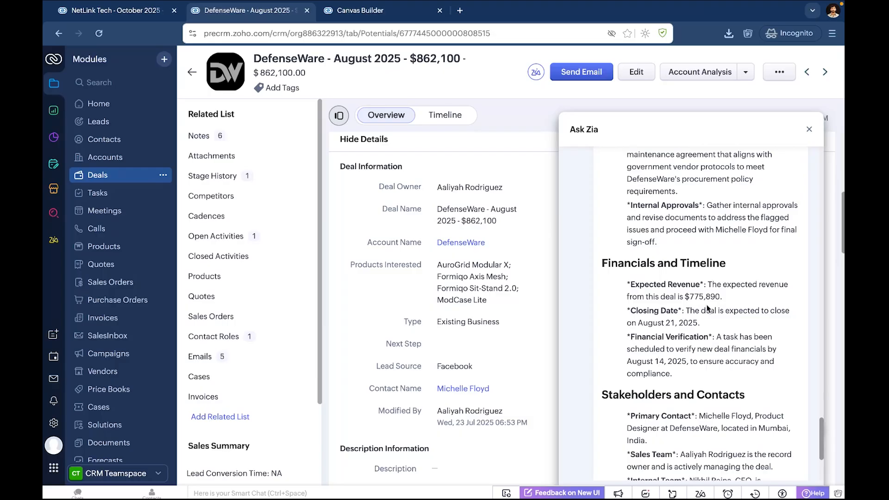
scroll(696, 351, down, 3)
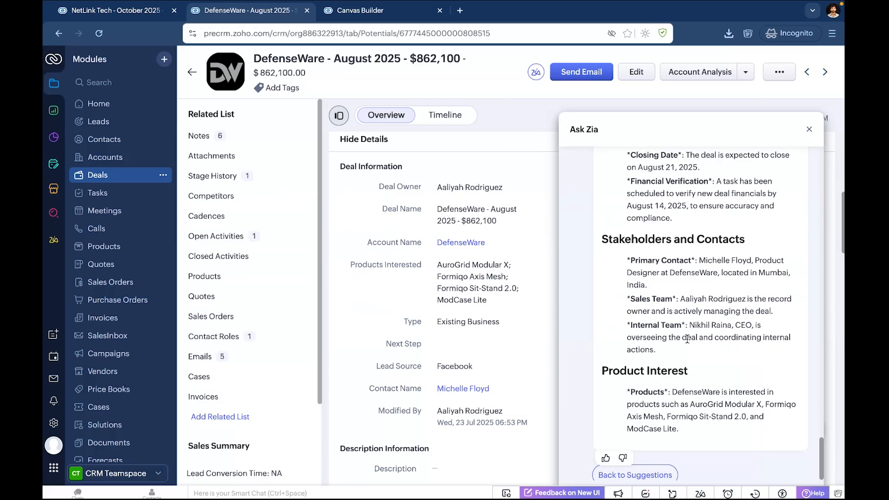
scroll(685, 352, down, 1)
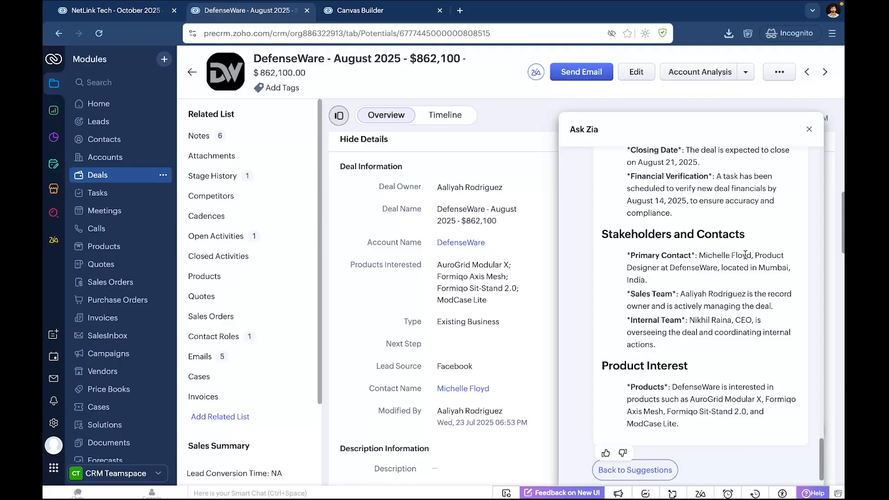
click(810, 130)
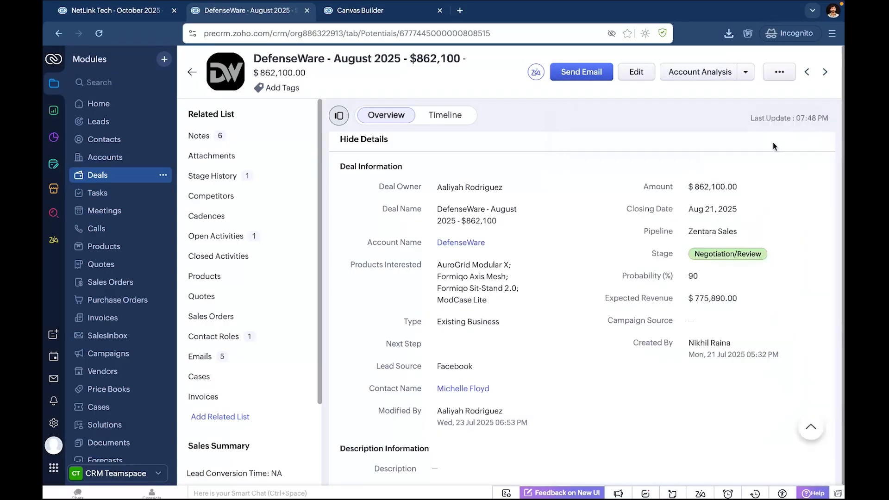
Start a new email to the deal's contact and open Zia's Smart Prompt for the message body.
click(572, 72)
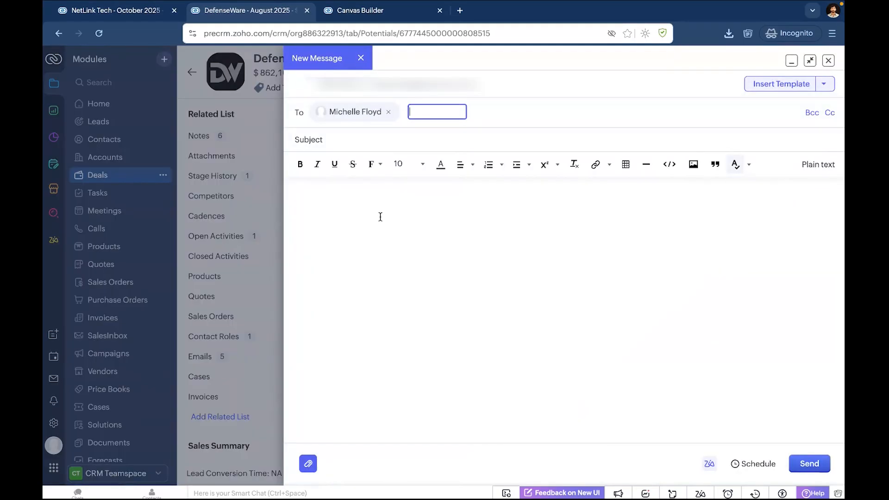
click(380, 217)
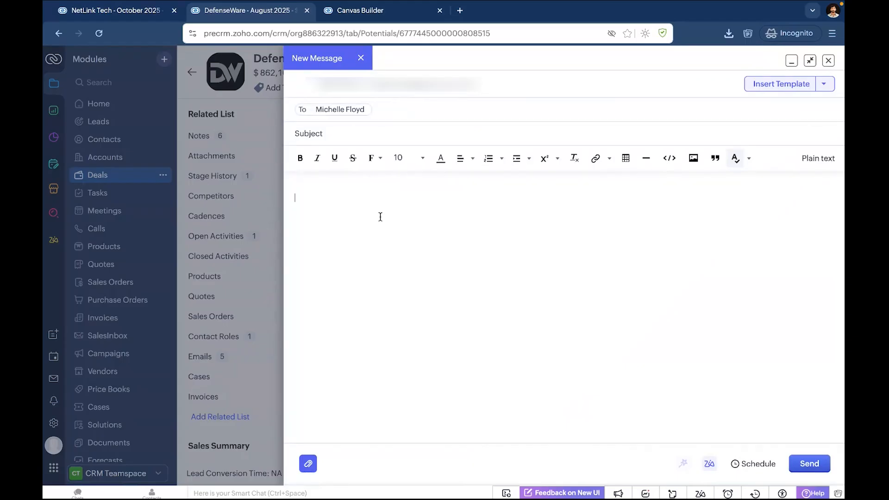
click(707, 467)
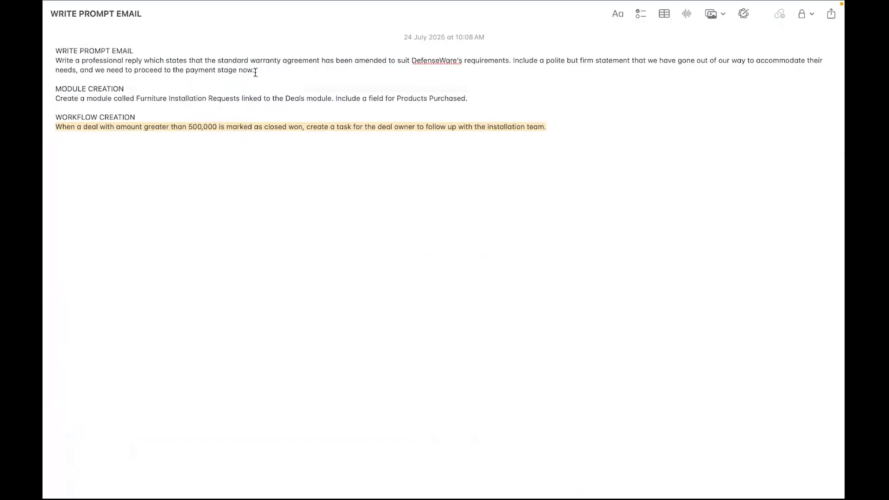
Copy the warranty amendment prompt from the WRITE PROMPT EMAIL note and run it in Smart Prompt's prompt field to generate the reply.
click(258, 72)
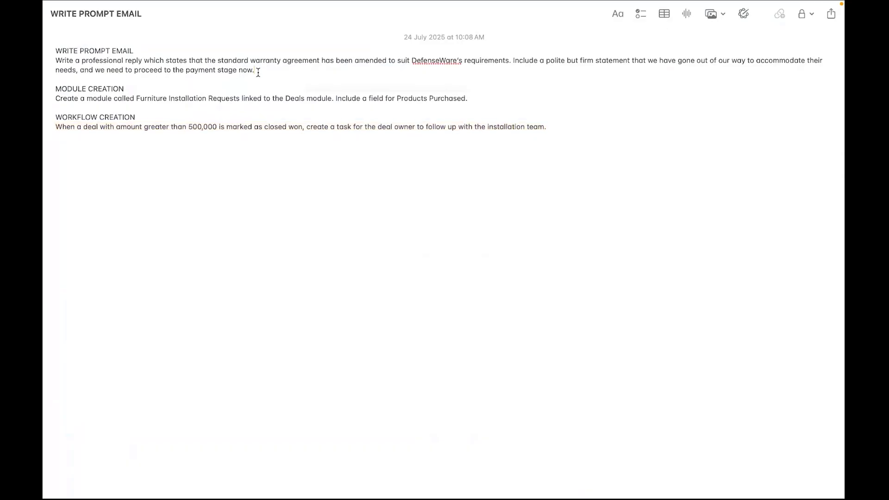
drag(259, 73, 53, 63)
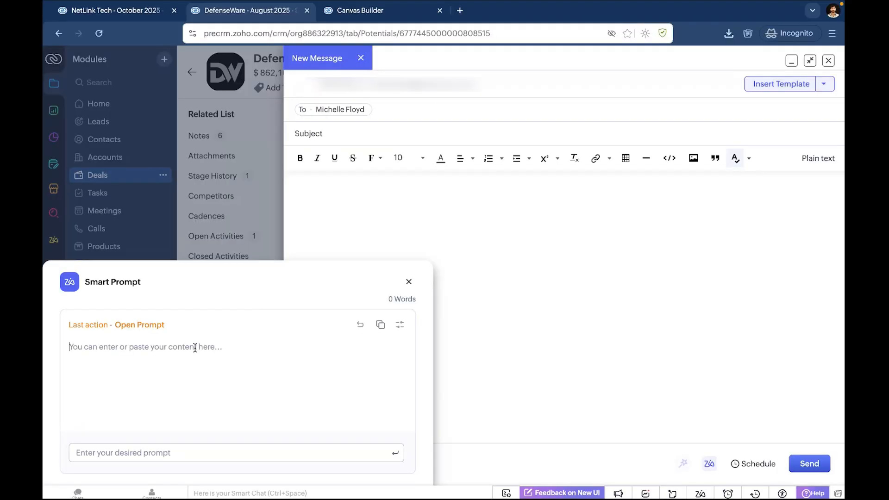
text(Write a professional reply which states that the standard warranty agreement has been amended to suit DefenseWare’s requirements. Include a polite but firm statement that we have gone out of our way to accommodate their needs, and we need to proceed to the payment stage now.)
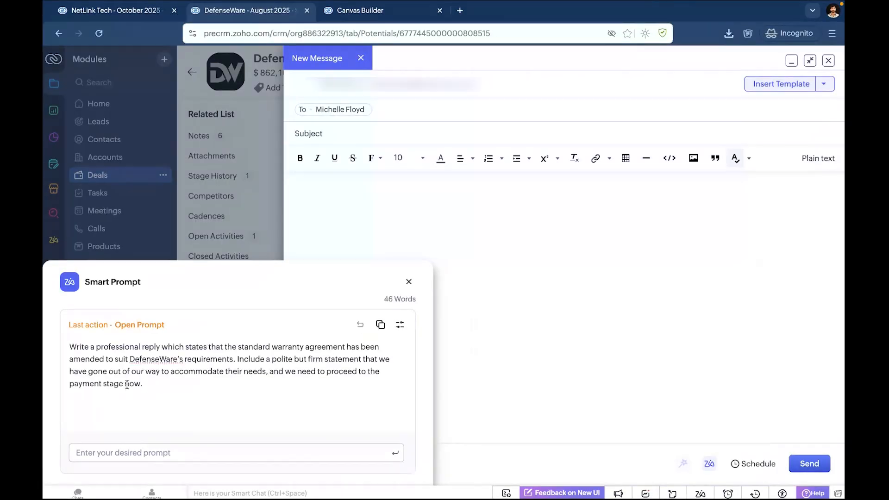
drag(145, 384, 123, 451)
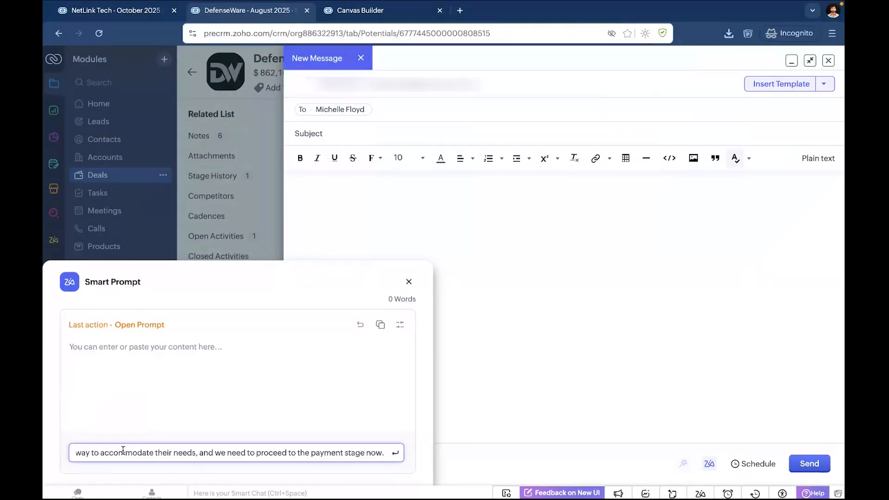
key(Return)
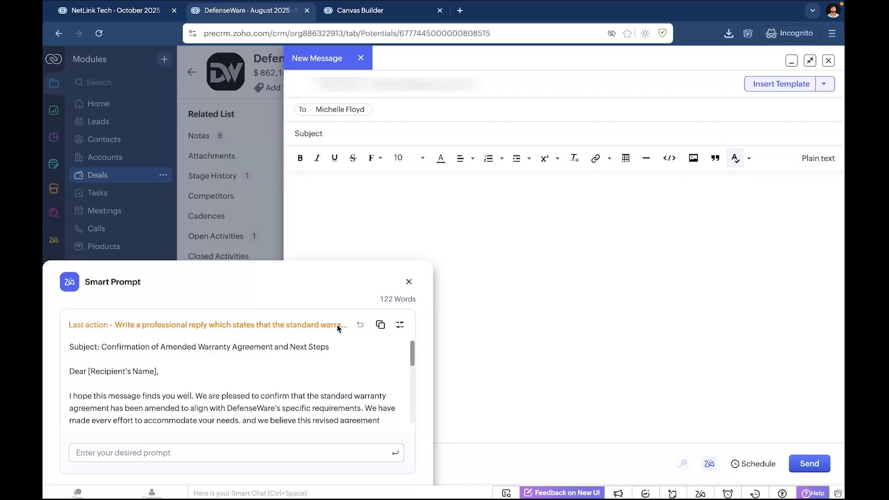
Copy the generated reply into the email, with subject "Confirmation of Amended Warranty Agreement and Next Steps.", and close the message, saving it as a draft.
click(380, 326)
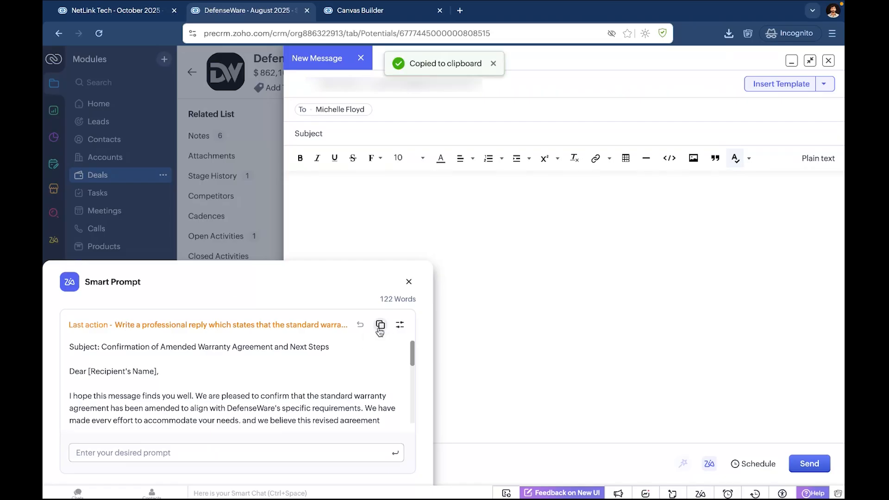
click(408, 282)
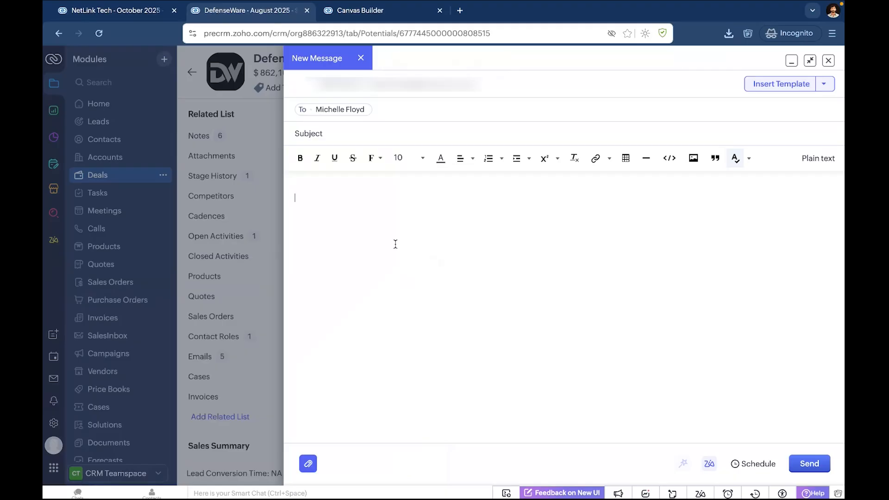
key(ctrl+v)
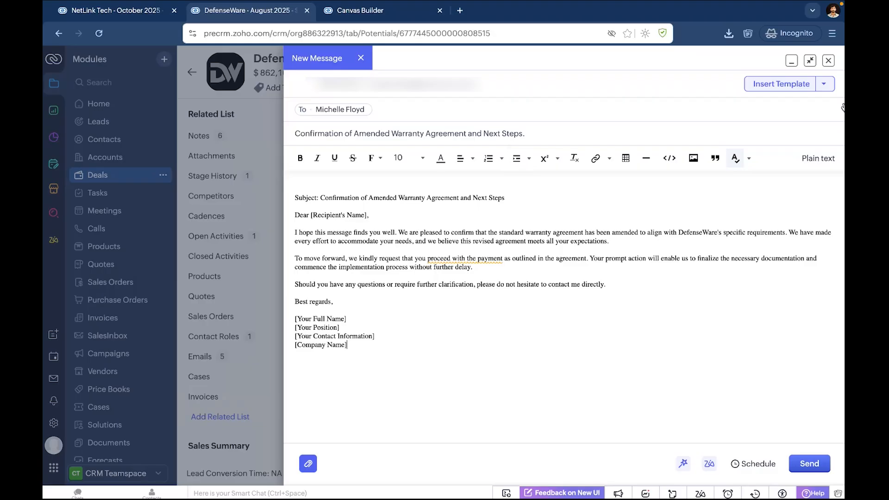
click(829, 61)
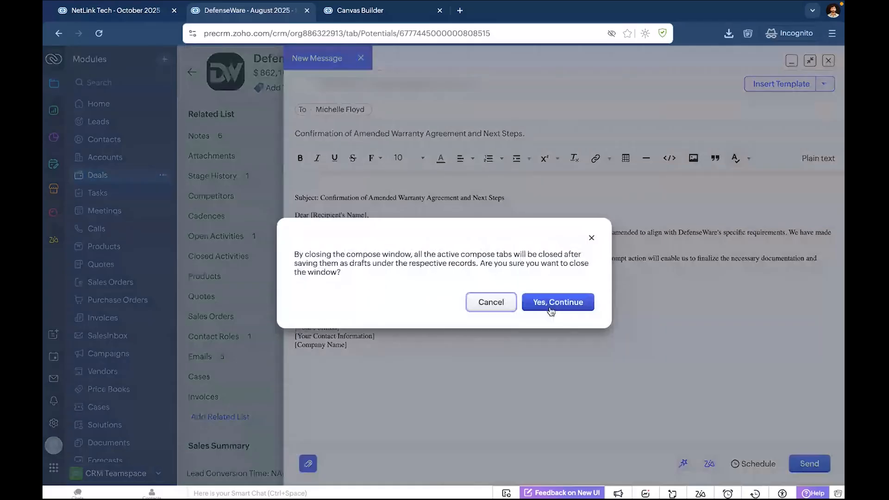
click(552, 311)
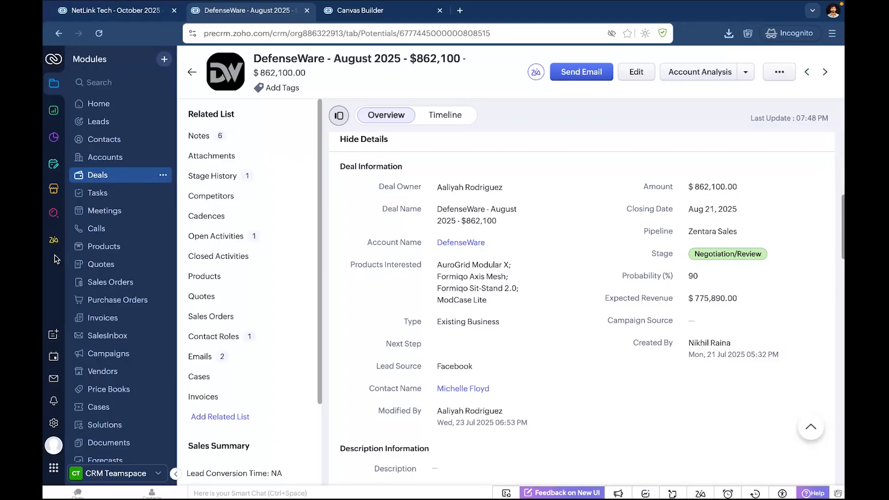
Start creating a new organization module using Zia, ready for its description.
click(164, 59)
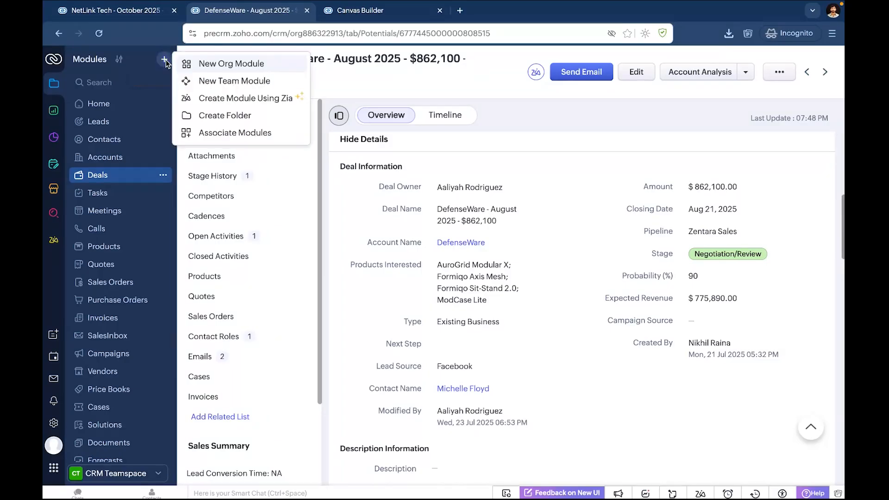
click(239, 99)
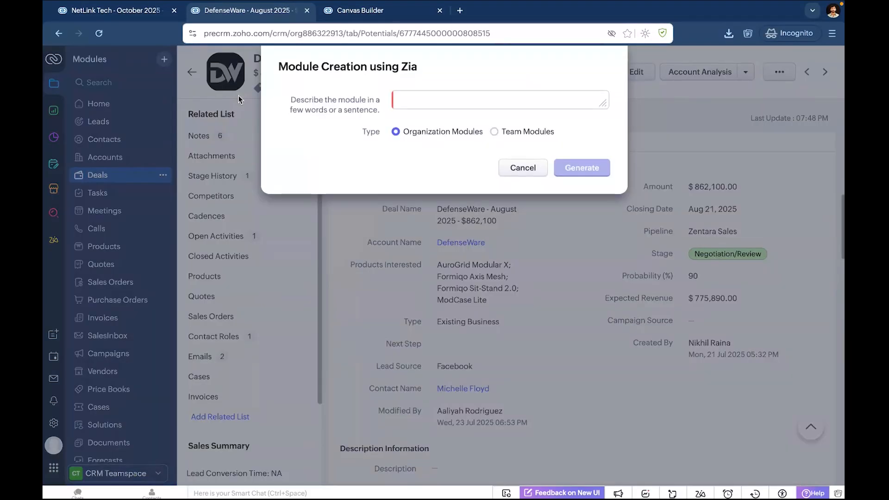
click(411, 98)
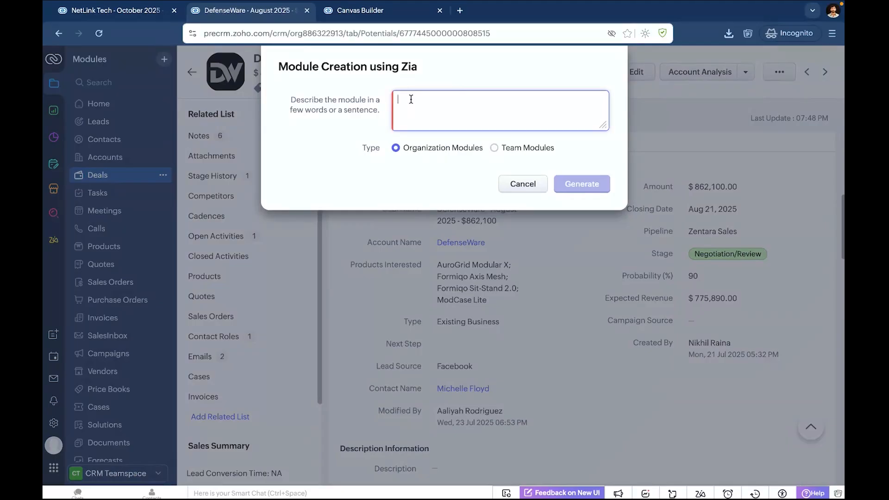
text(School)
key(BackSpace)
key(BackSpace)
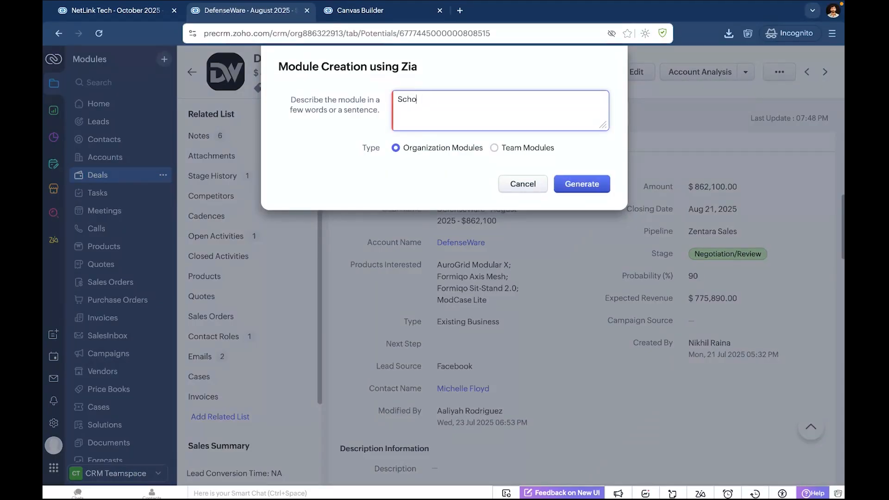
key(BackSpace)
key(BackSpace)
key(BackSpace)
key(BackSpace)
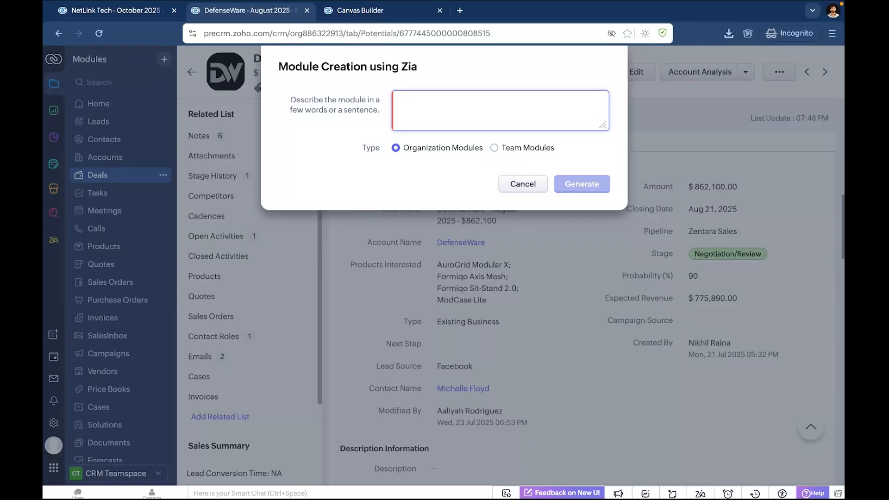
Generate the module from the note's description: Furniture Installation Requests linked to the Deals module, with a field for Products Purchased.
key(ctrl+Left)
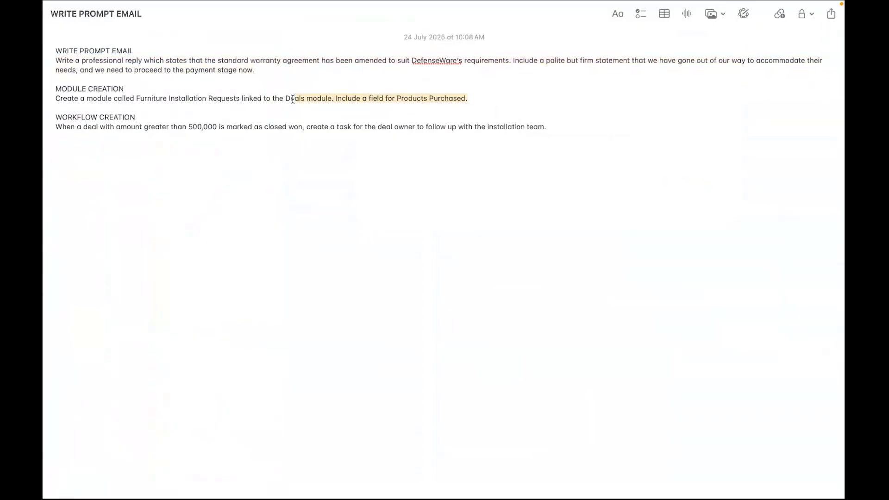
key(ctrl+Right)
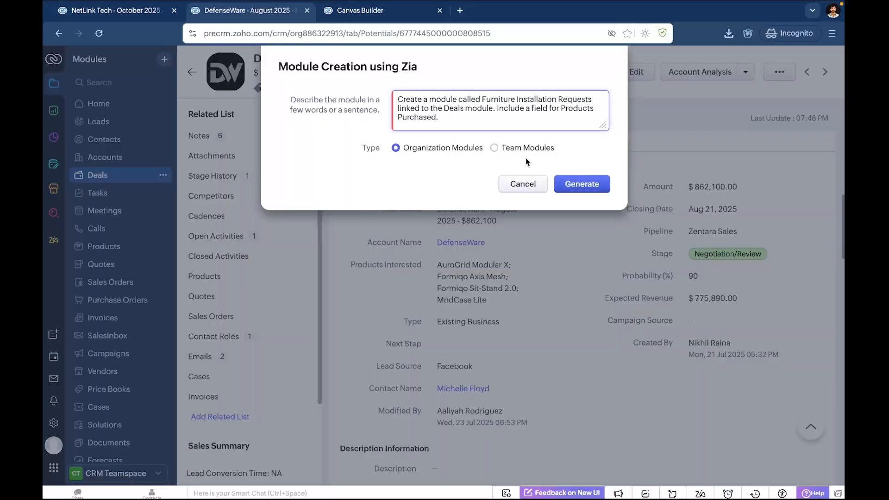
click(601, 186)
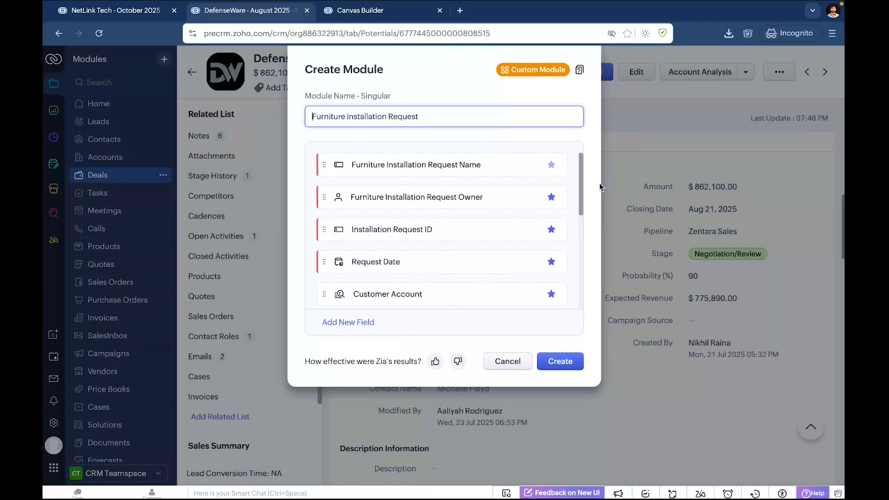
Review the generated module's field list and examine the properties of the Customer Account, Installation Team and Installation Status fields.
scroll(463, 200, down, 2)
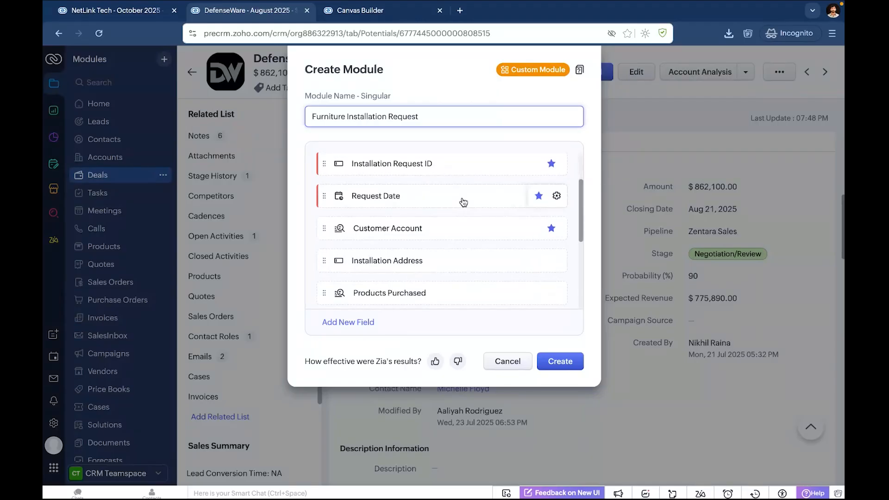
scroll(463, 202, down, 3)
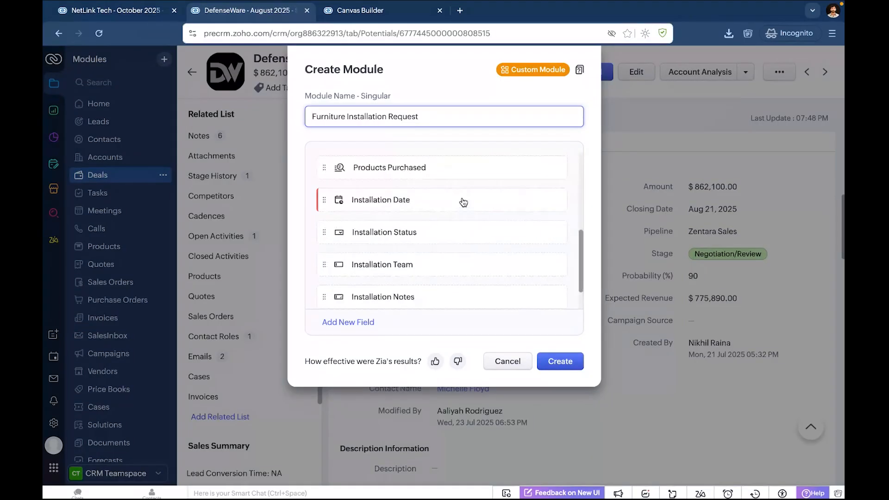
scroll(464, 202, up, 5)
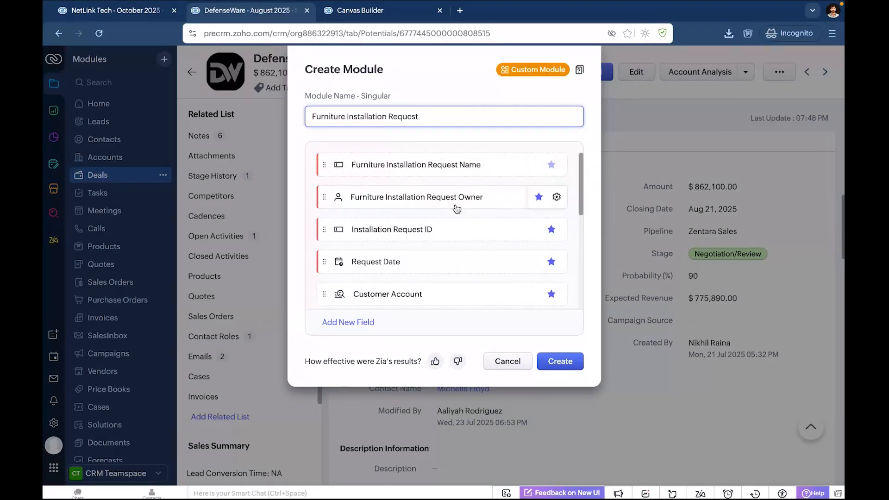
scroll(461, 265, down, 2)
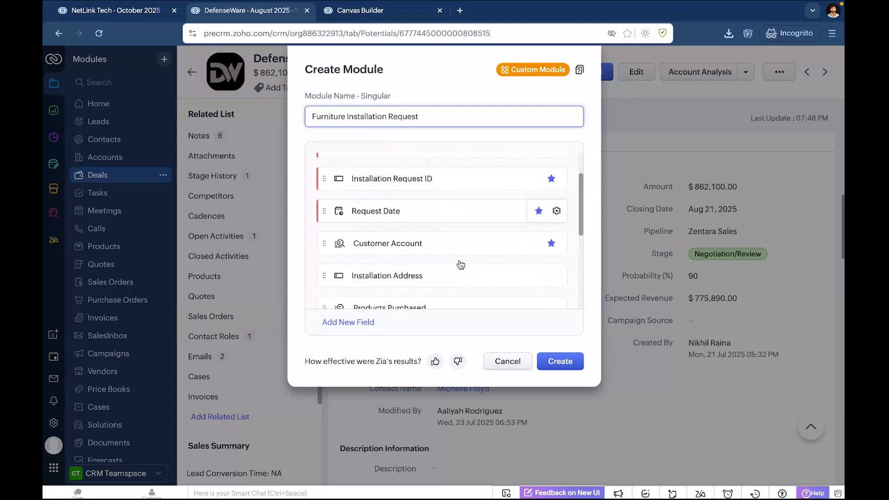
scroll(461, 264, down, 1)
scroll(454, 253, down, 2)
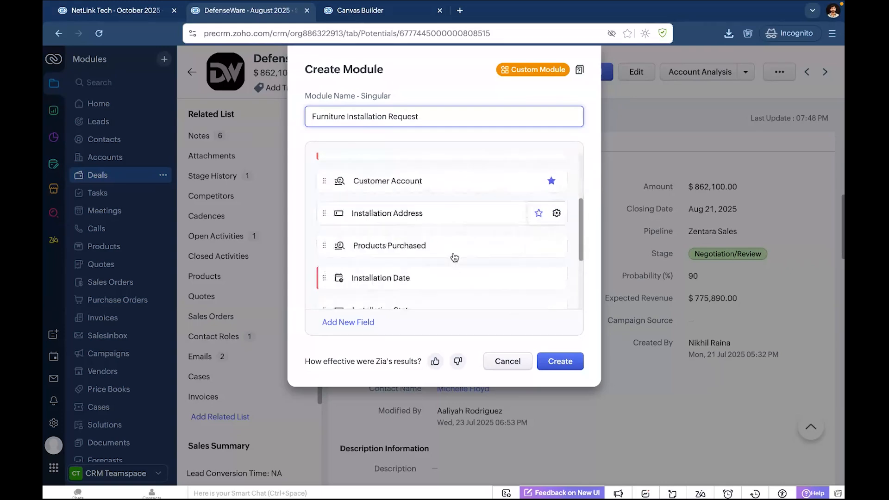
click(457, 188)
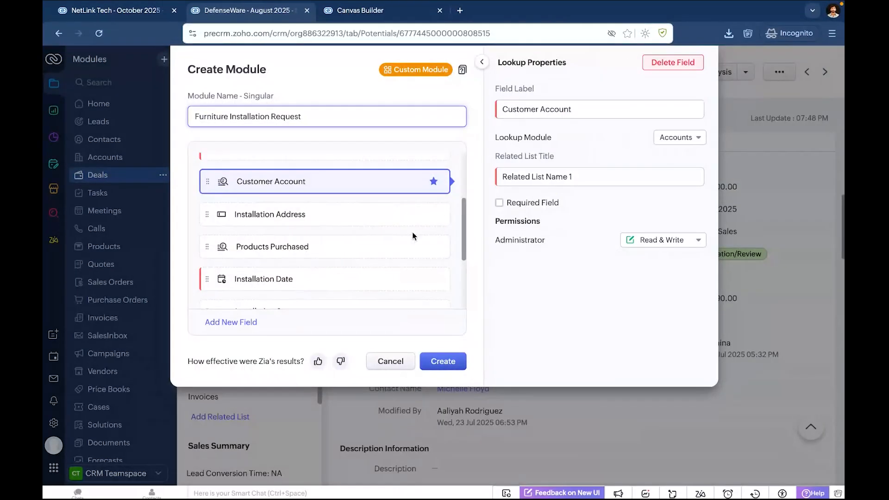
scroll(289, 250, down, 3)
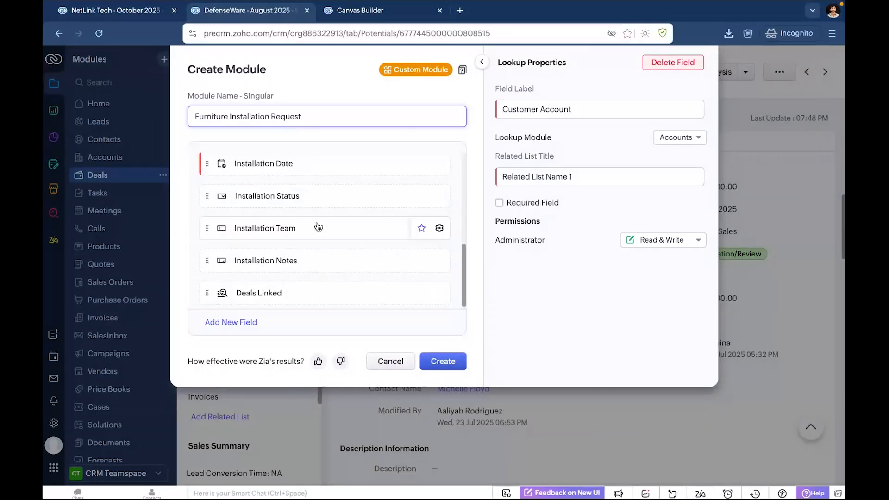
scroll(319, 230, down, 1)
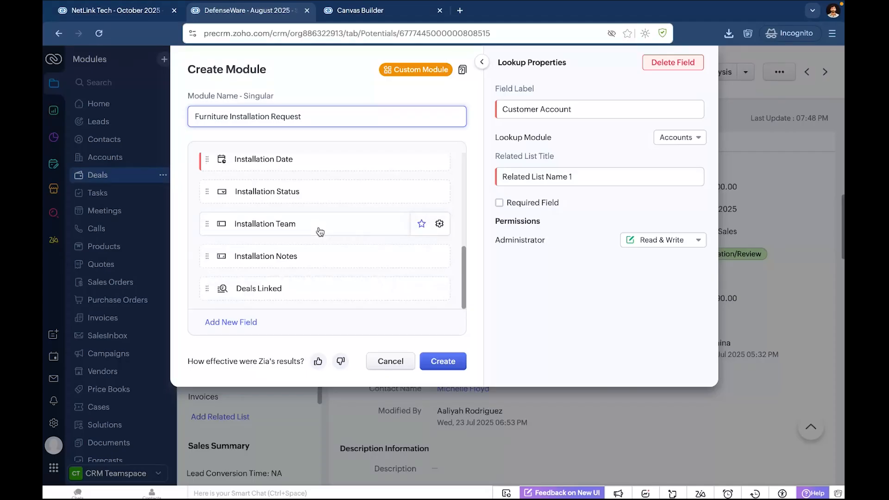
click(320, 232)
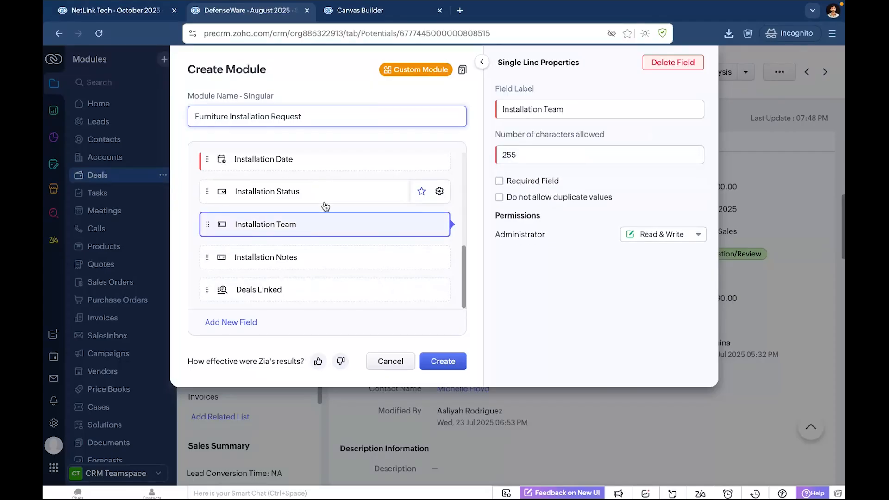
click(325, 206)
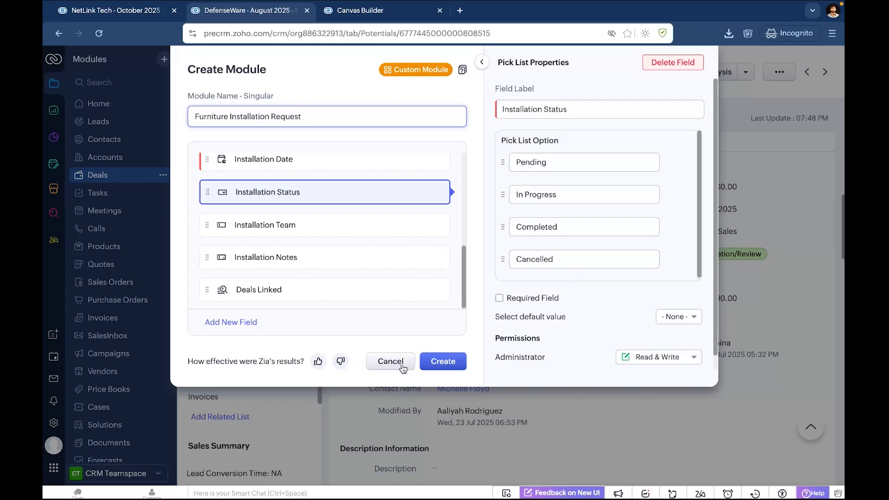
Try to create the module, and shorten its singular name to Furniture Installation.
click(449, 363)
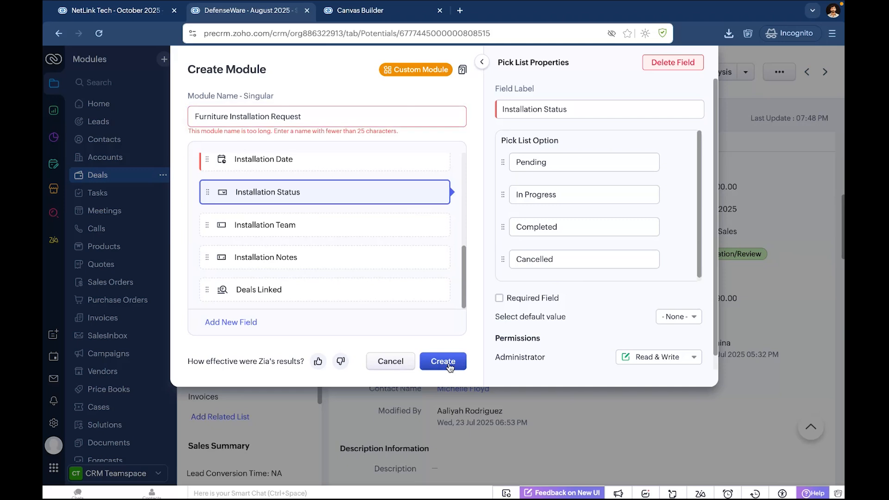
click(315, 123)
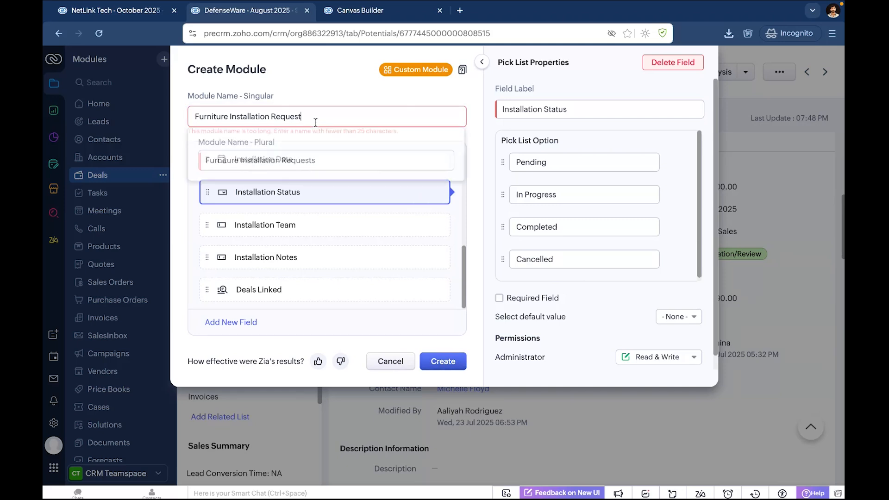
key(BackSpace)
key(BackSpace)
key(BackSpace)
key(BackSpace)
key(BackSpace)
key(BackSpace)
key(BackSpace)
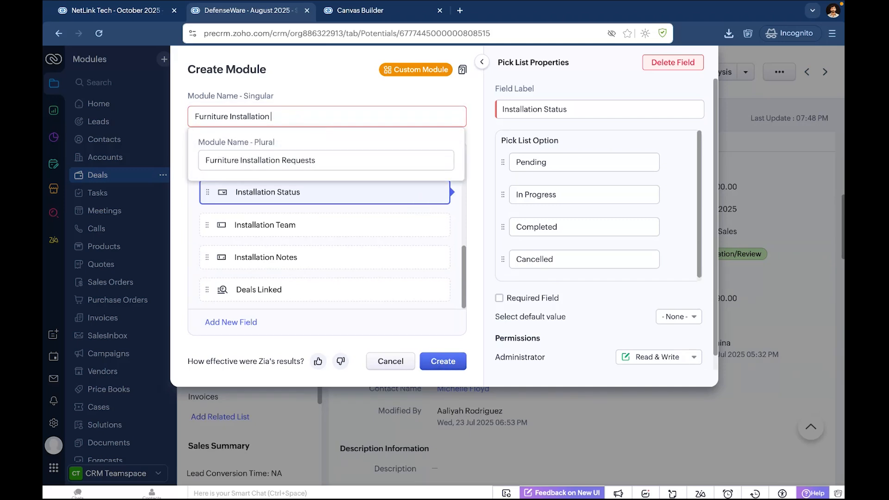
key(BackSpace)
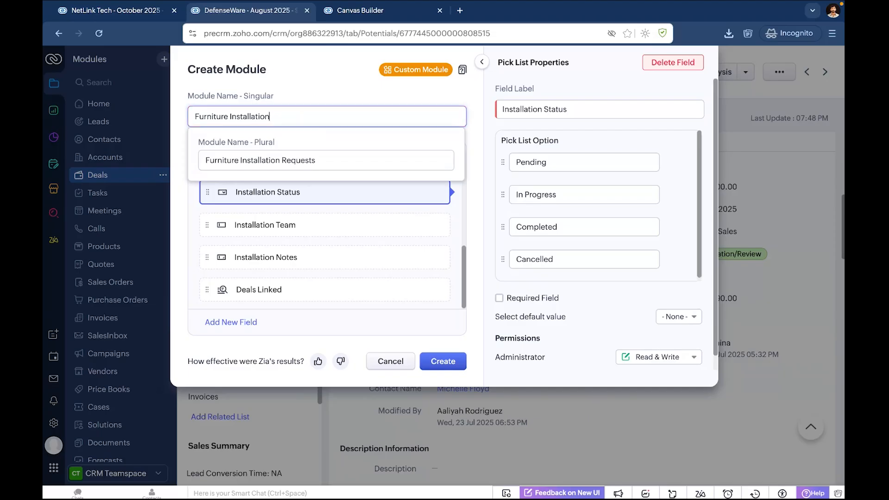
Shorten the plural module name to Furniture Installation and submit the module, proceeding to its teamspace permissions.
click(355, 158)
key(BackSpace)
key(BackSpace)
key(BackSpace)
key(BackSpace)
key(BackSpace)
key(BackSpace)
key(BackSpace)
key(BackSpace)
key(BackSpace)
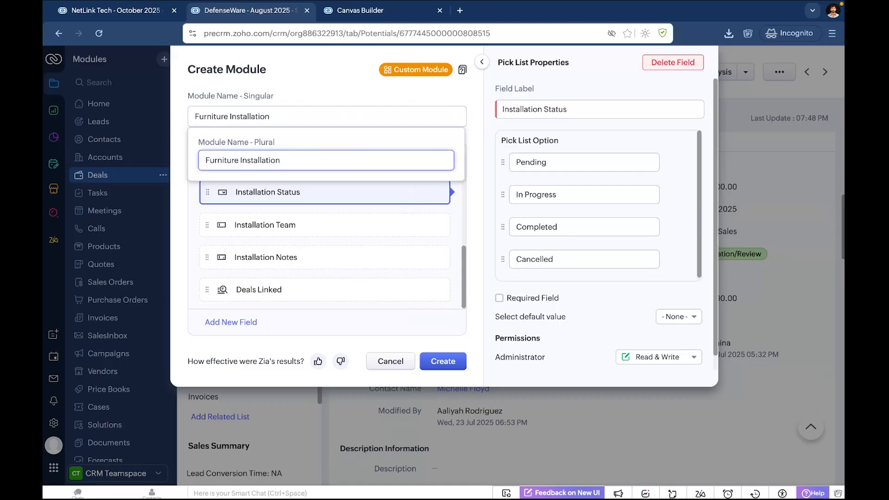
click(443, 361)
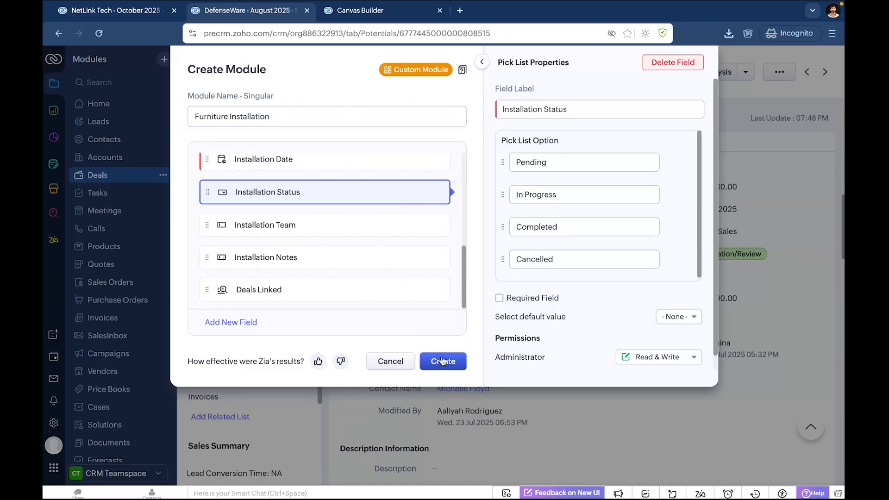
click(442, 362)
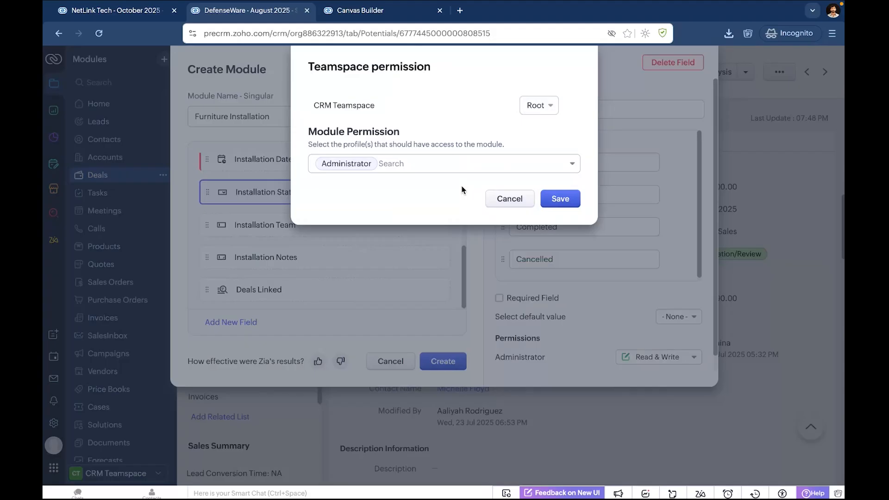
Save the module in the Root teamspace folder with access for the Administrator profile, and open the new Furniture Installation module.
click(559, 203)
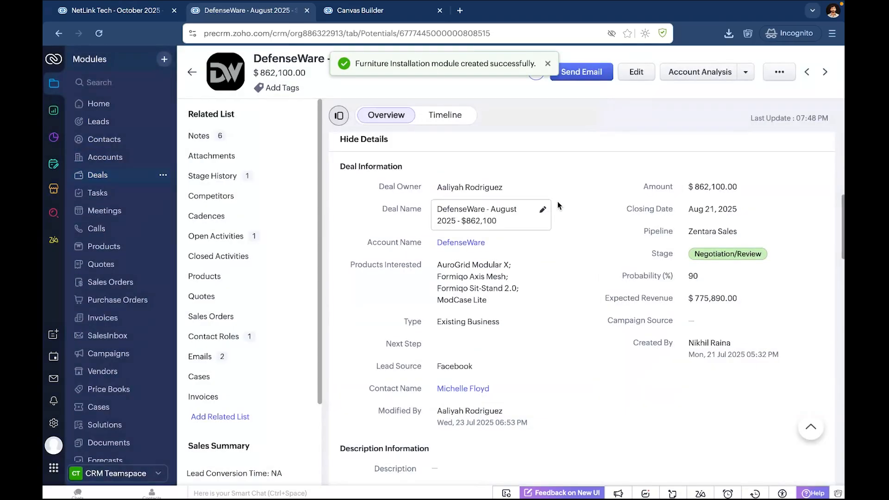
scroll(131, 315, down, 4)
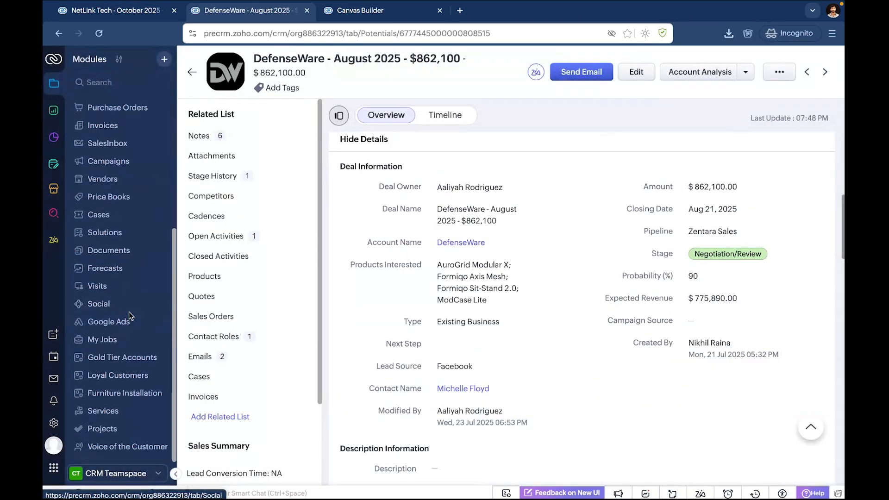
click(133, 394)
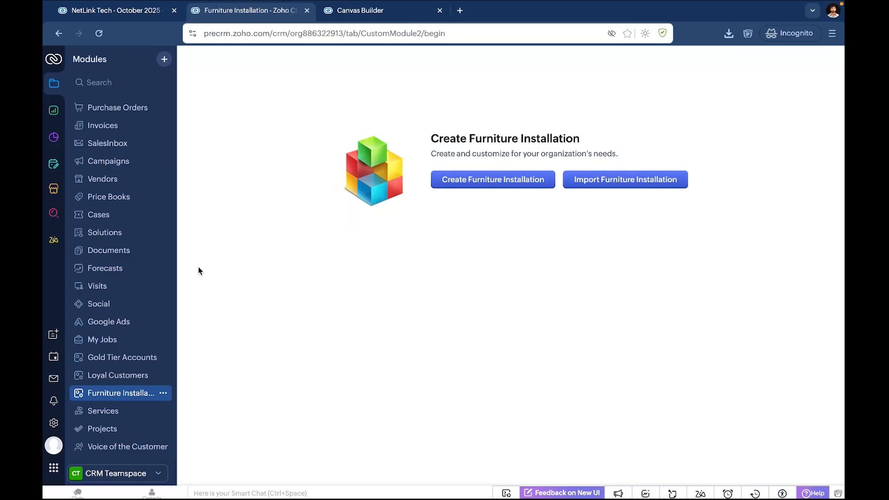
scroll(121, 239, up, 4)
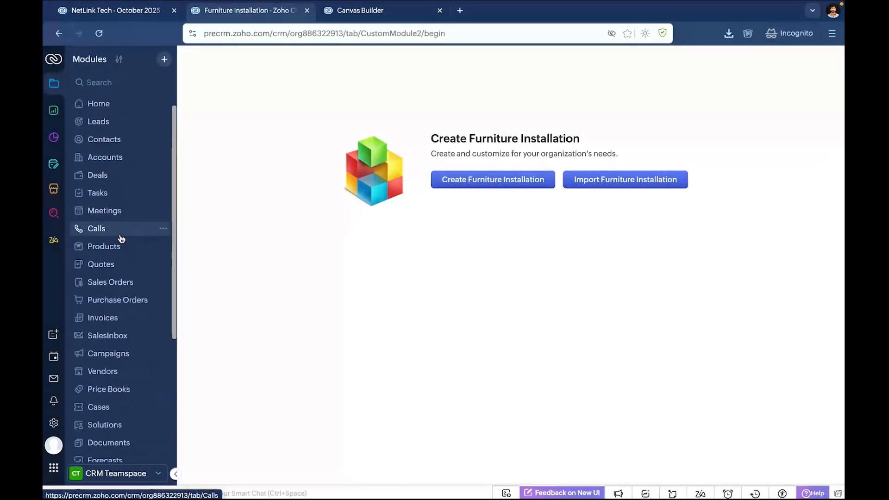
Have Zia create the note's workflow: for closed won deals above 500,000, create a task for the deal owner to follow up with the installation team.
click(53, 243)
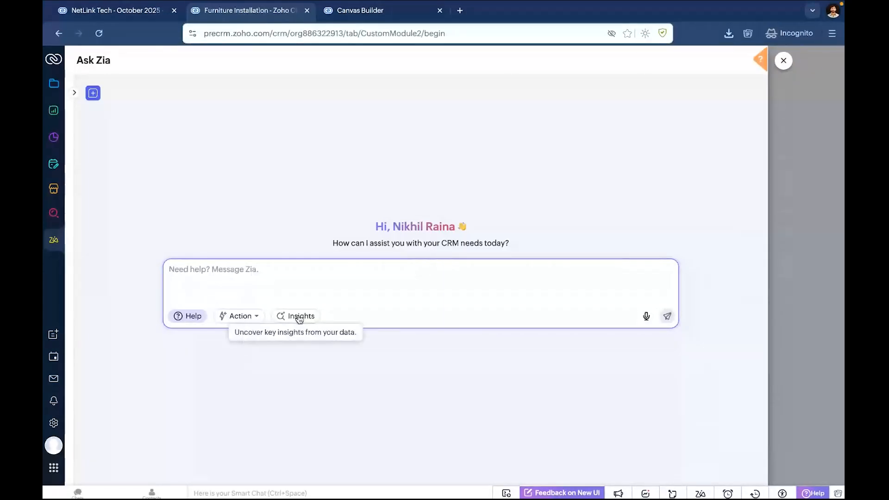
click(252, 323)
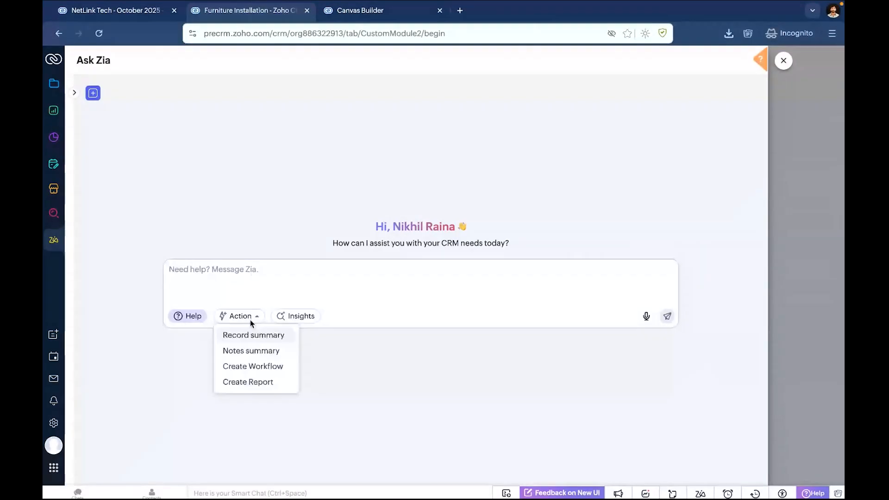
click(259, 369)
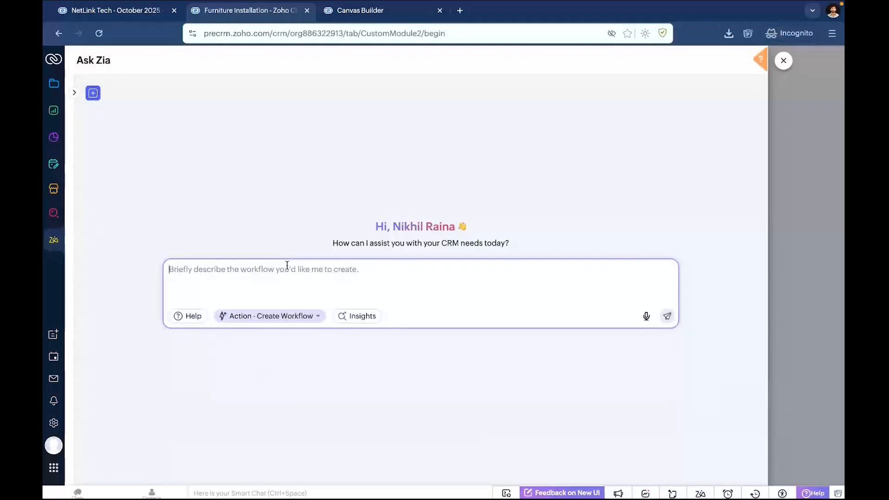
key(super+Tab)
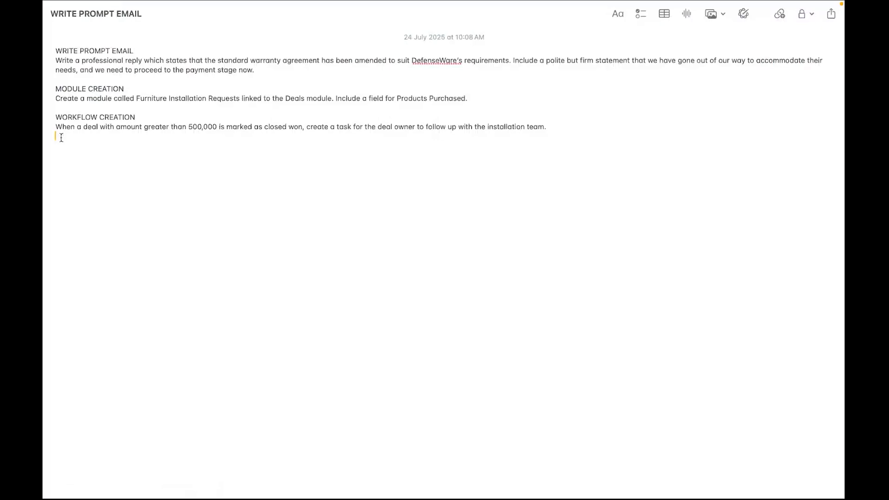
drag(62, 137, 55, 128)
key(ctrl+Right)
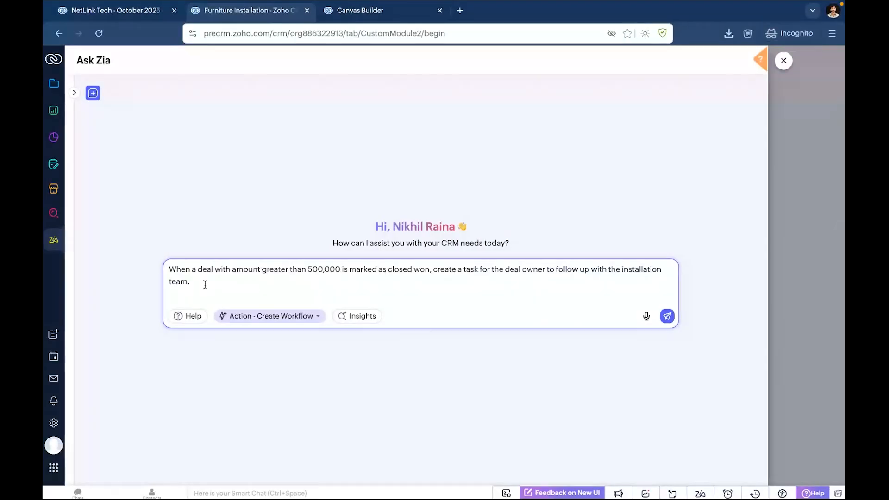
click(667, 317)
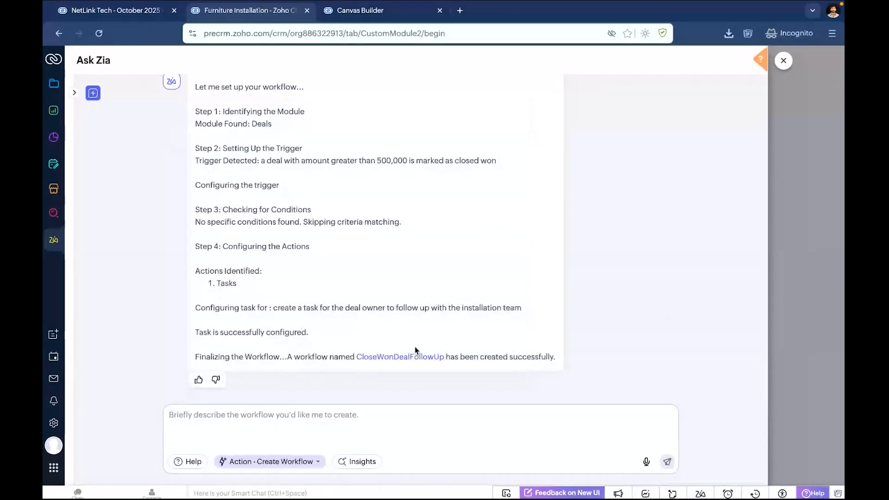
Review the generated workflow rule's trigger, condition and instant action, and close both the rule and the Zia chat.
click(413, 356)
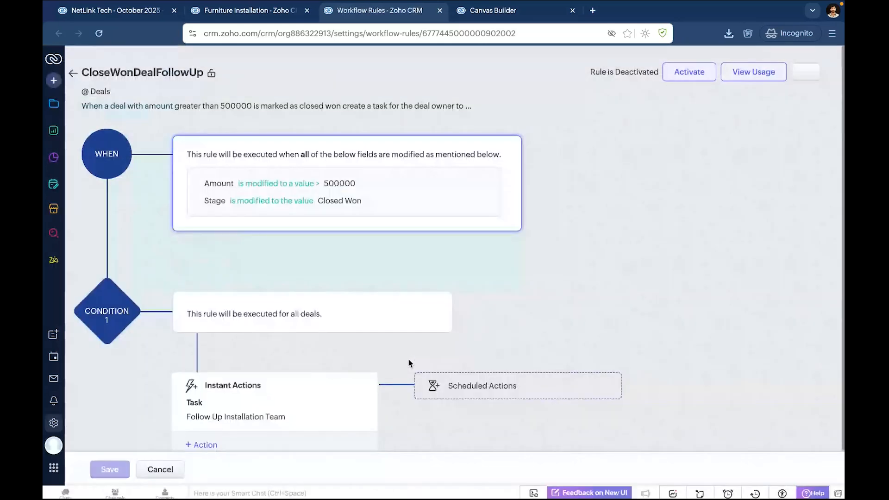
scroll(376, 314, down, 1)
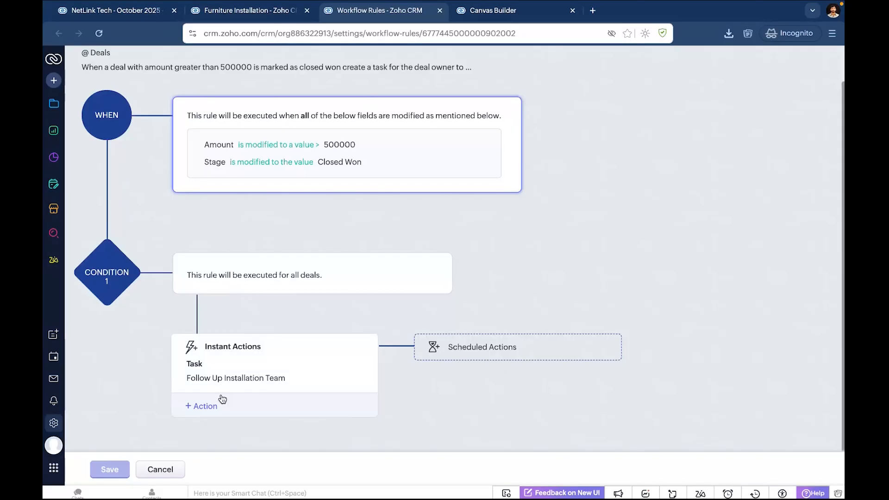
key(ctrl+w)
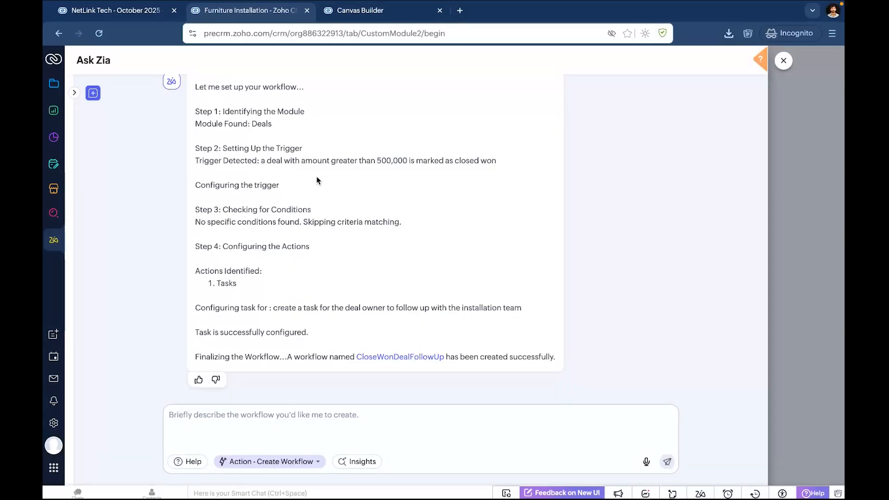
click(784, 61)
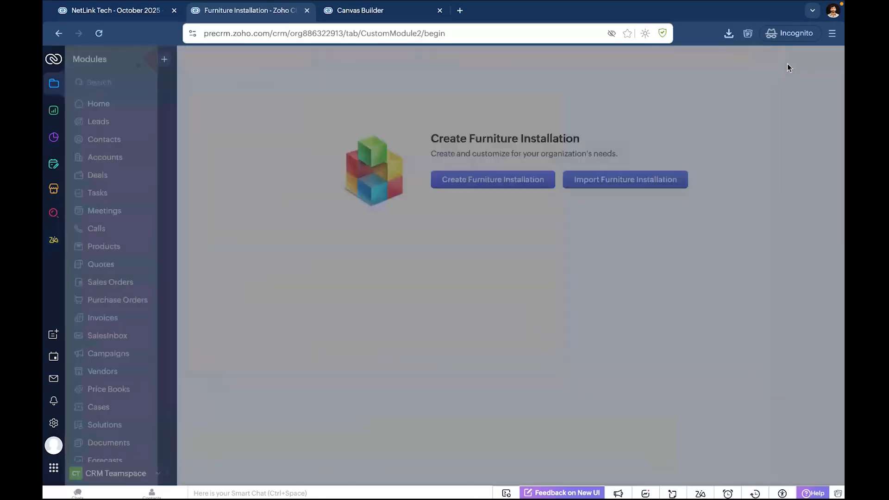
Try to have Zia create a report which shows the total amount from closed won deals, grouped by account.
click(53, 240)
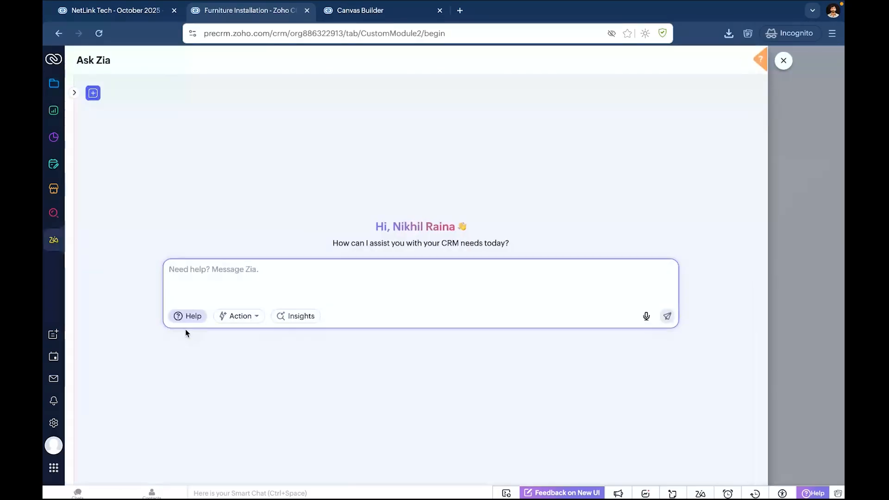
click(236, 316)
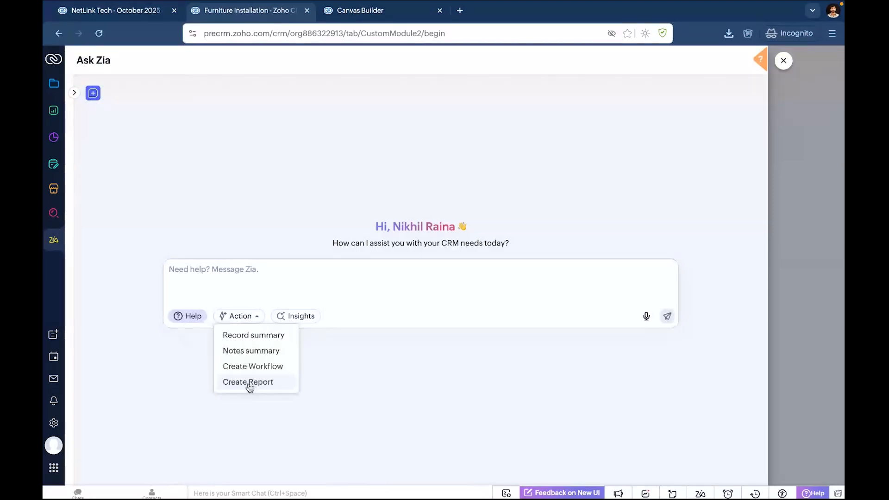
click(250, 383)
text(Cr)
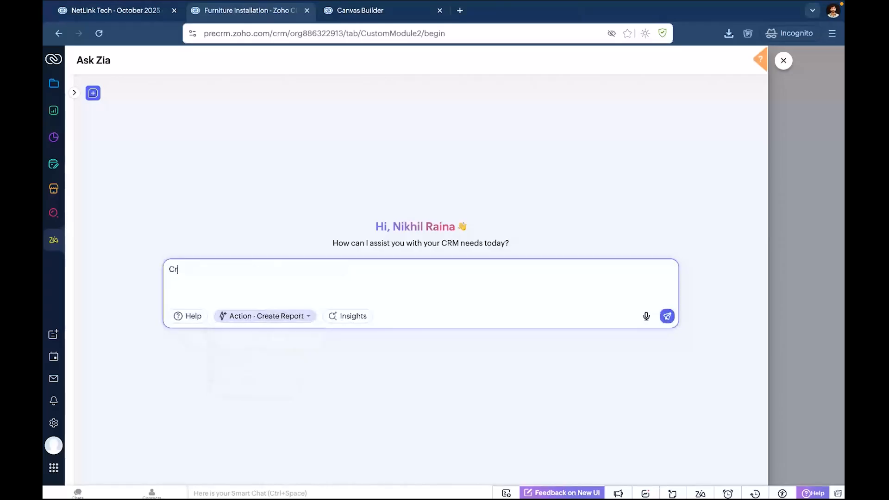
text(eate a epot)
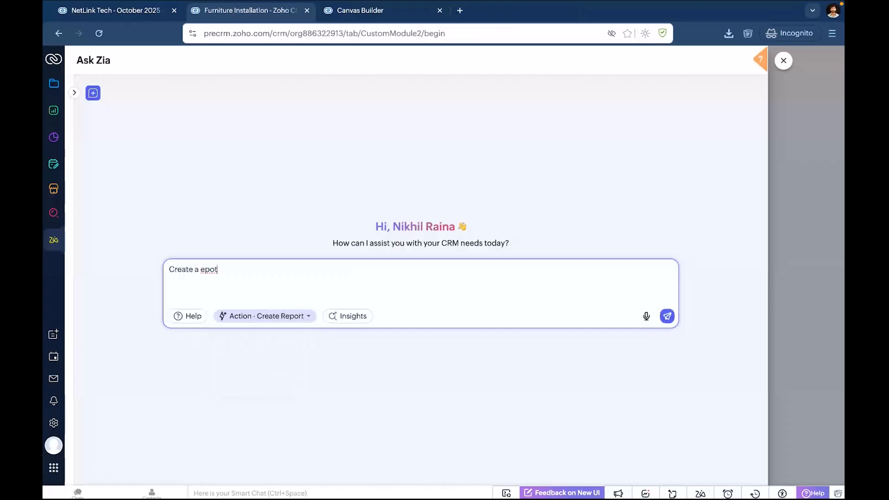
key(BackSpace)
key(BackSpace)
key(BackSpace)
key(BackSpace)
text(report)
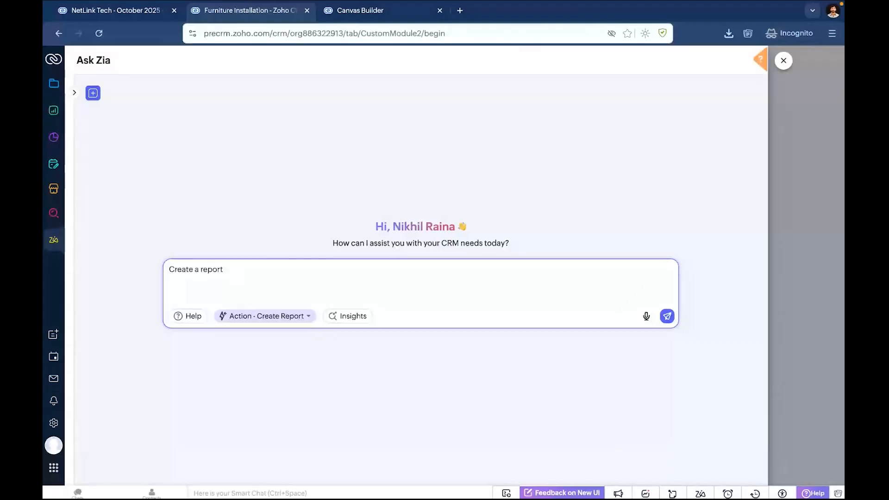
text(which s)
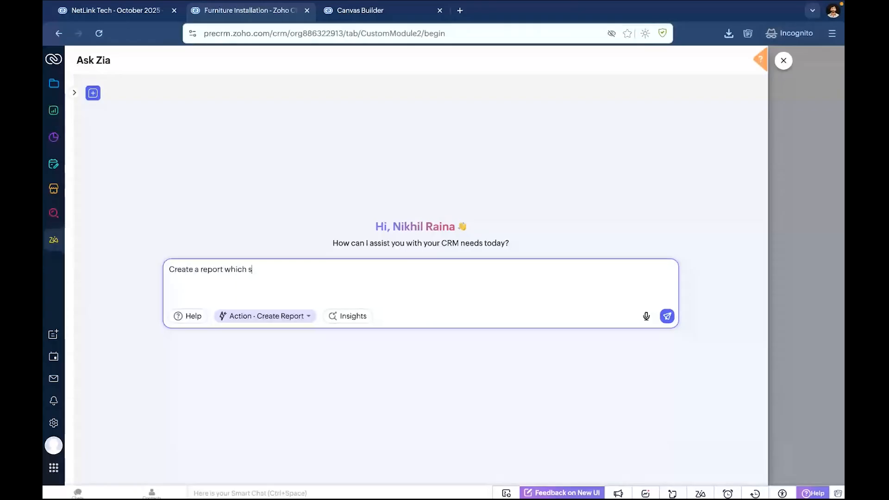
text(hows the)
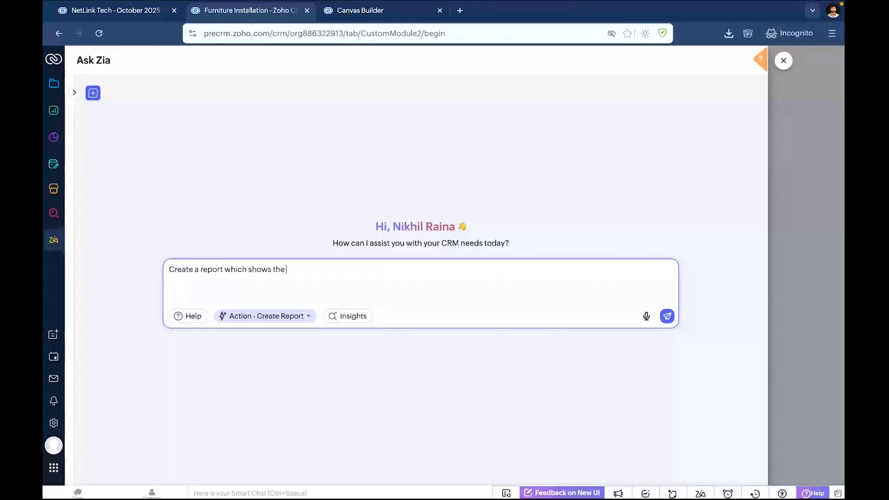
text( total amount from closed won )
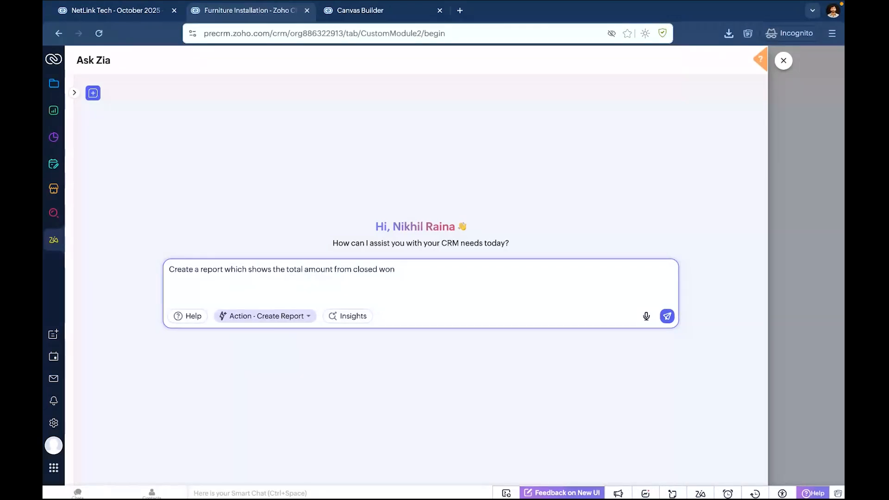
text(deals, grouped by accou)
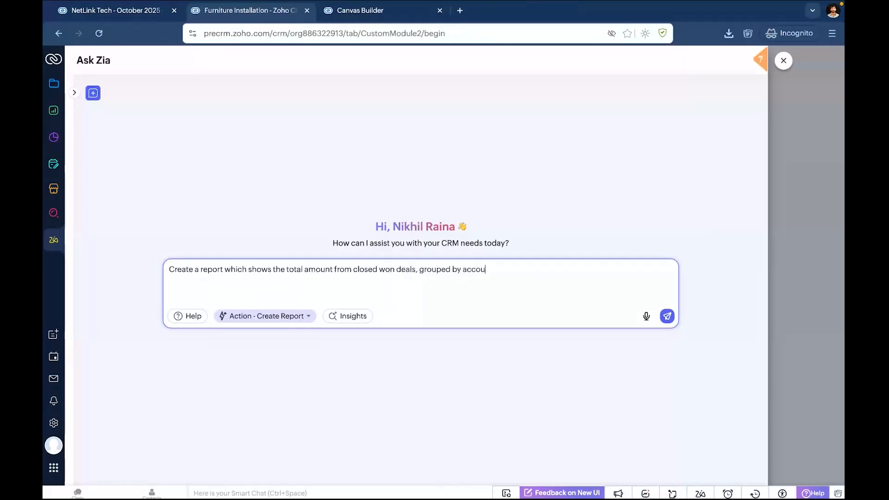
text(nt.)
click(667, 317)
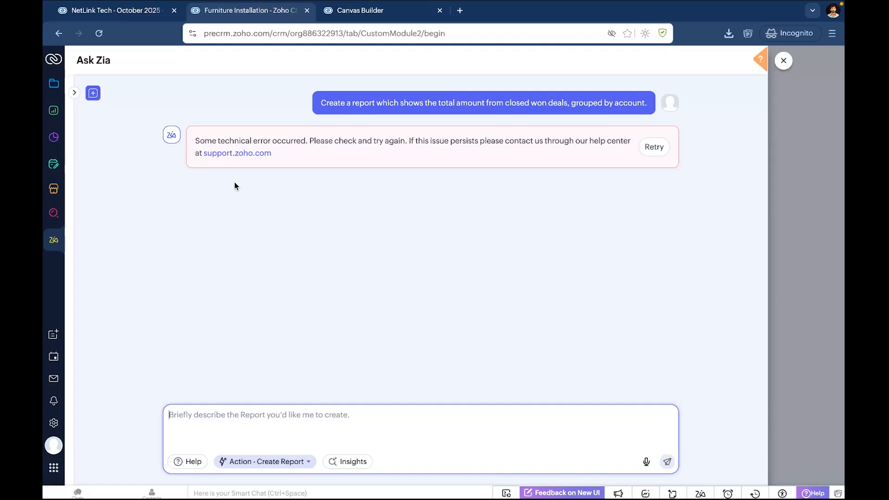
Switch to the Zoho CRM GenAI Webinar presentation in Zoho Show and play its slideshow at the Zia report creation slide.
key(ctrl+Left)
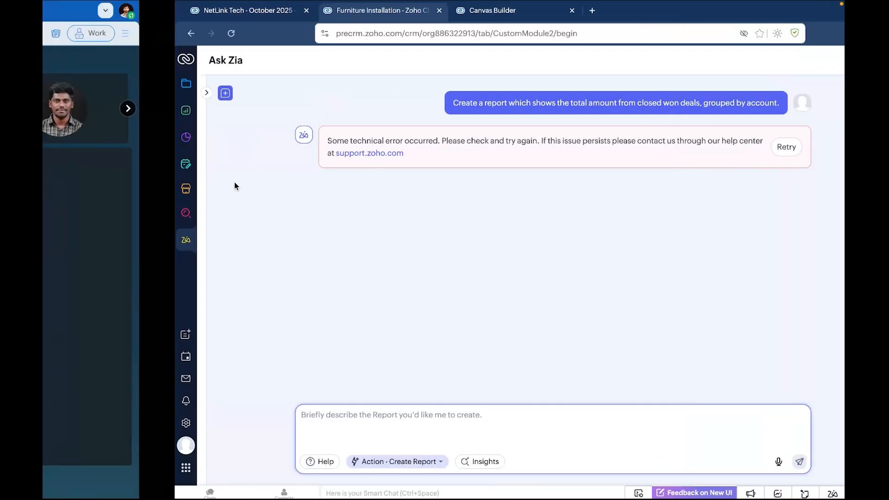
key(ctrl+Right)
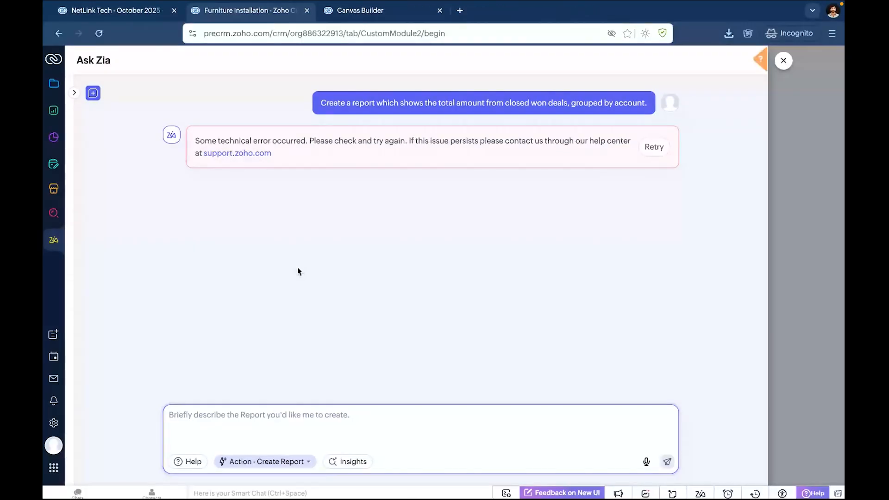
key(ctrl+Left)
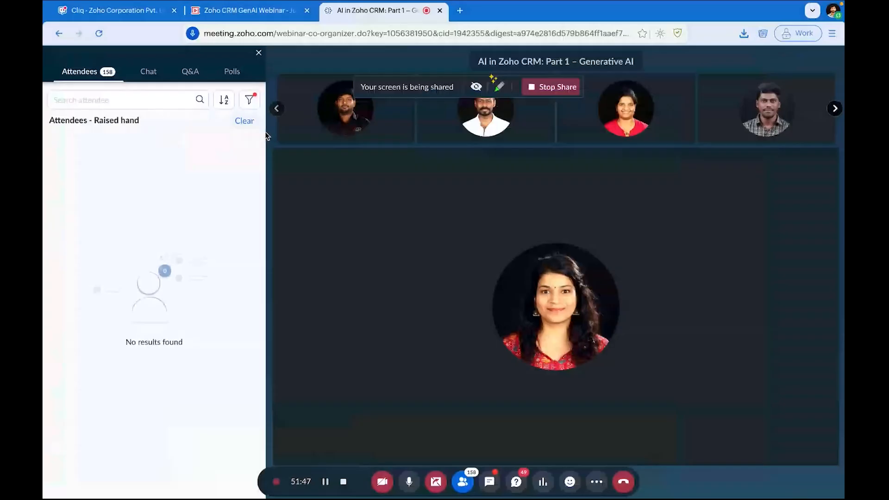
click(251, 11)
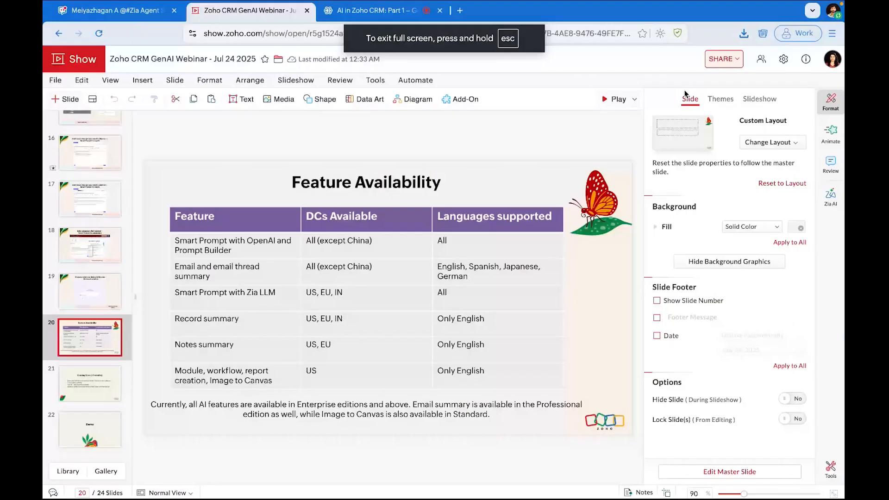
click(621, 101)
key(Left)
key(Left)
key(Left)
key(Left)
key(Left)
key(Left)
key(Left)
key(Left)
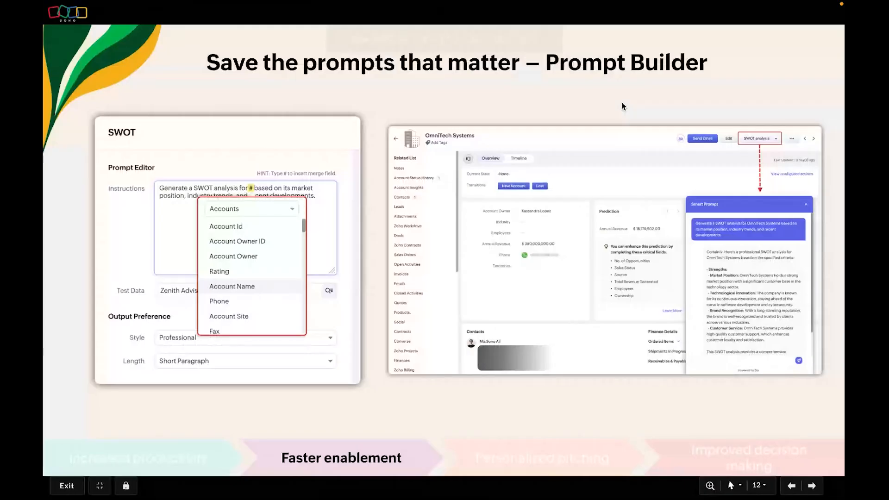
key(Right)
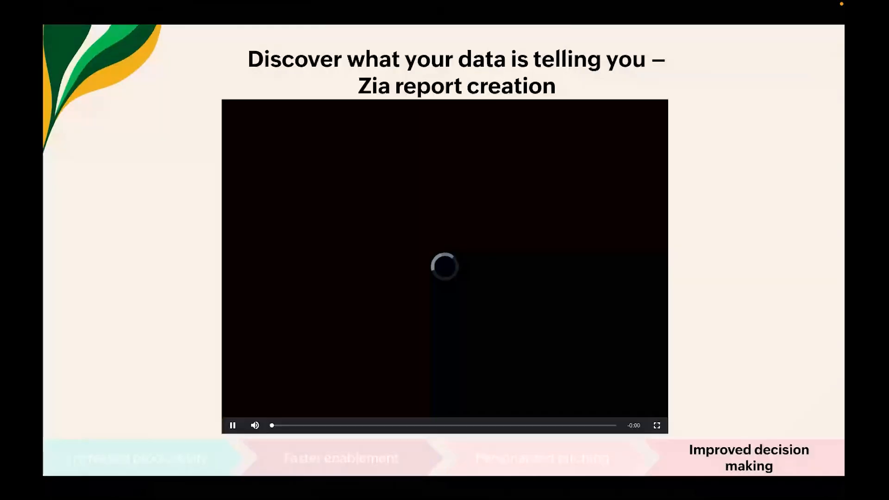